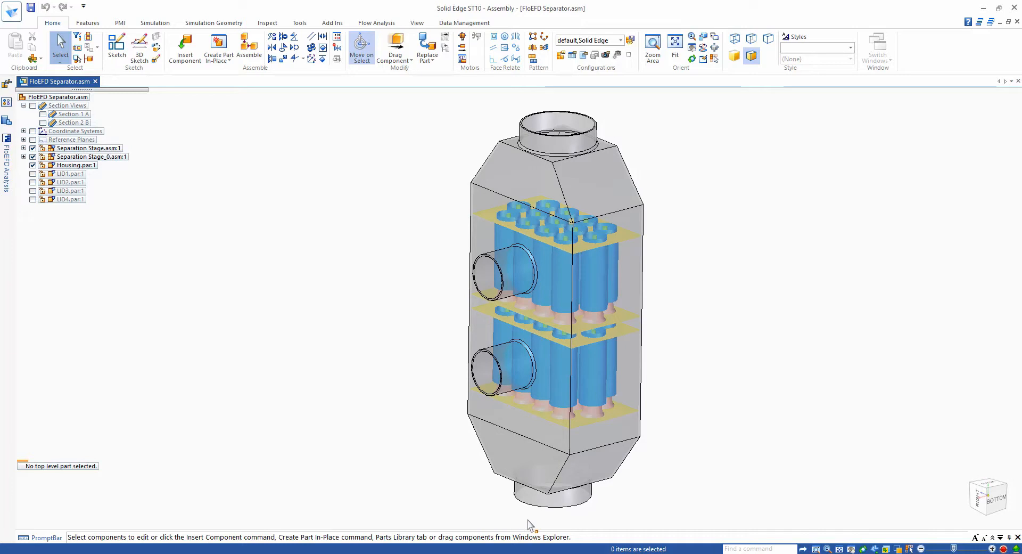
Step: Open VORTEX TUBE.asm:1, nested under Vortex Tubes in Separation Stage.asm:1, as a separate document
middle_click_drag(419, 506, 264, 314)
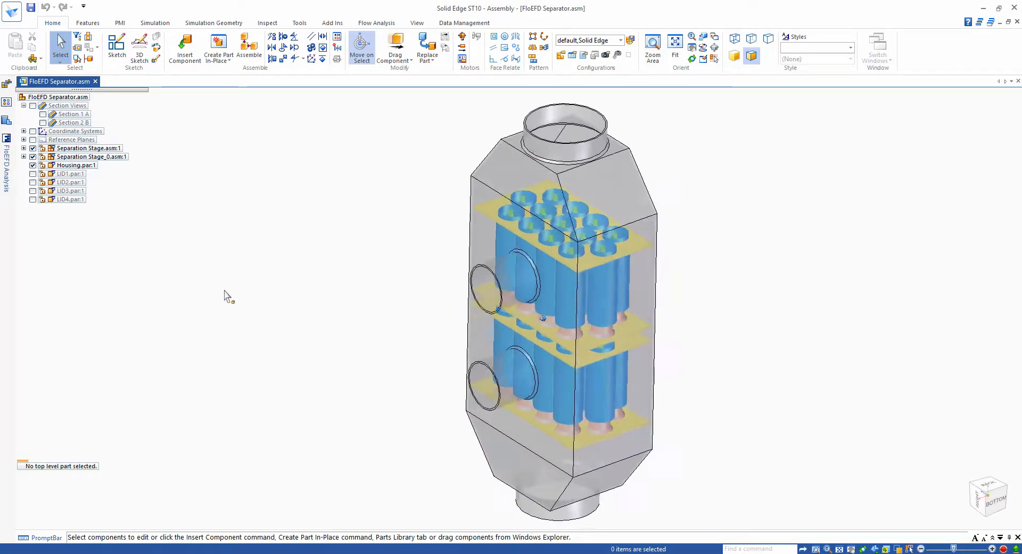
left_click(23, 149)
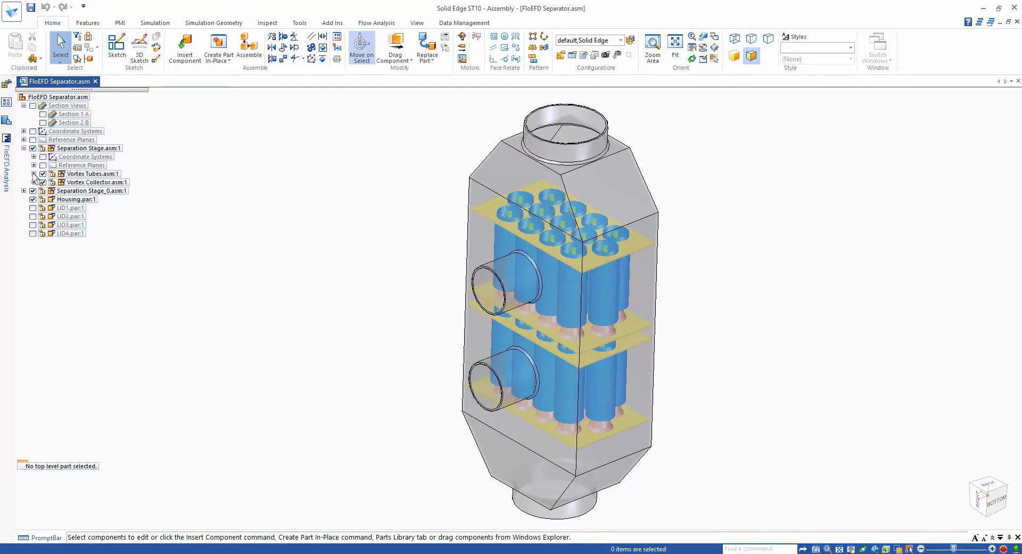
left_click(33, 173)
left_click(102, 200)
right_click(104, 200)
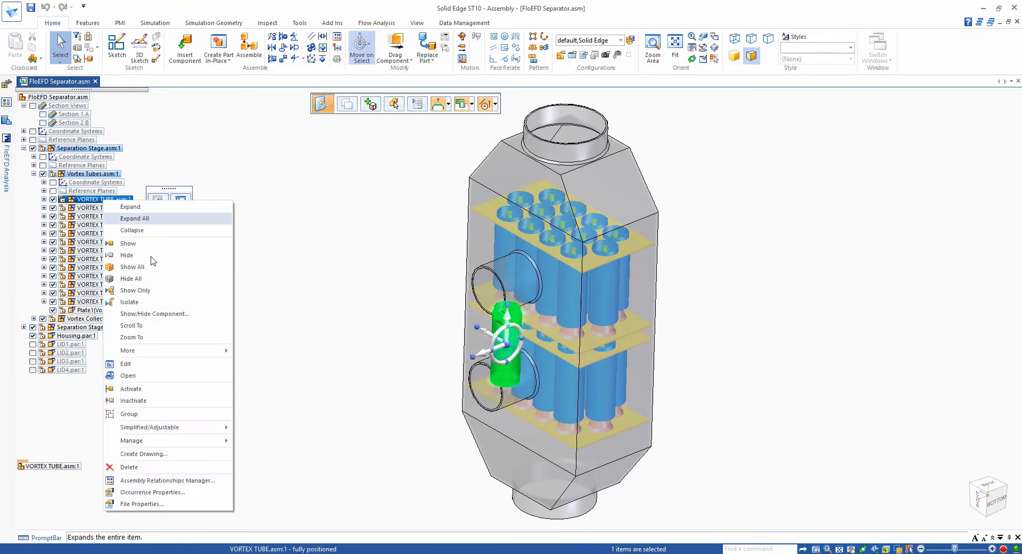
left_click(128, 376)
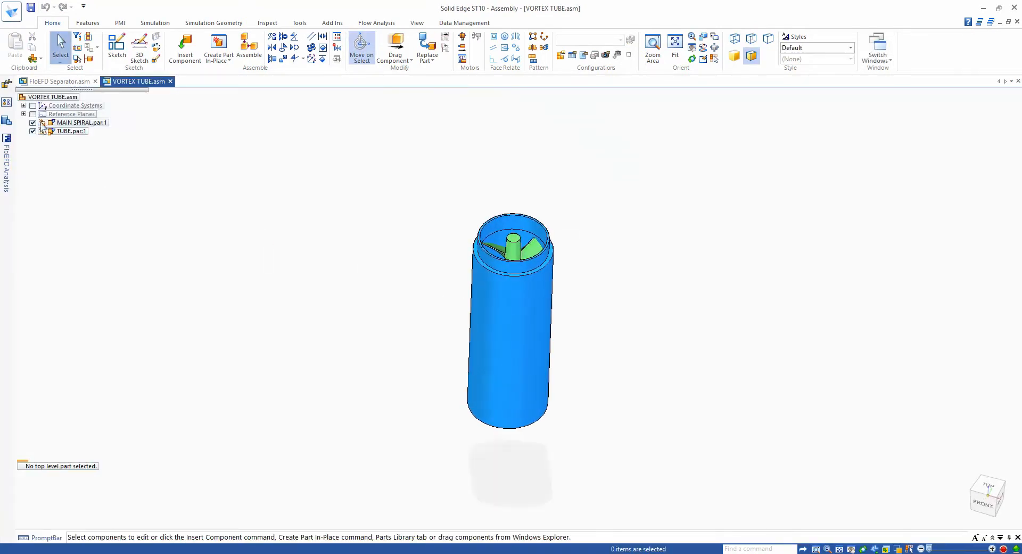
Step: Hide TUBE.par:1 to inspect the main spiral, show the tube again, and close the vortex tube assembly
left_click(33, 131)
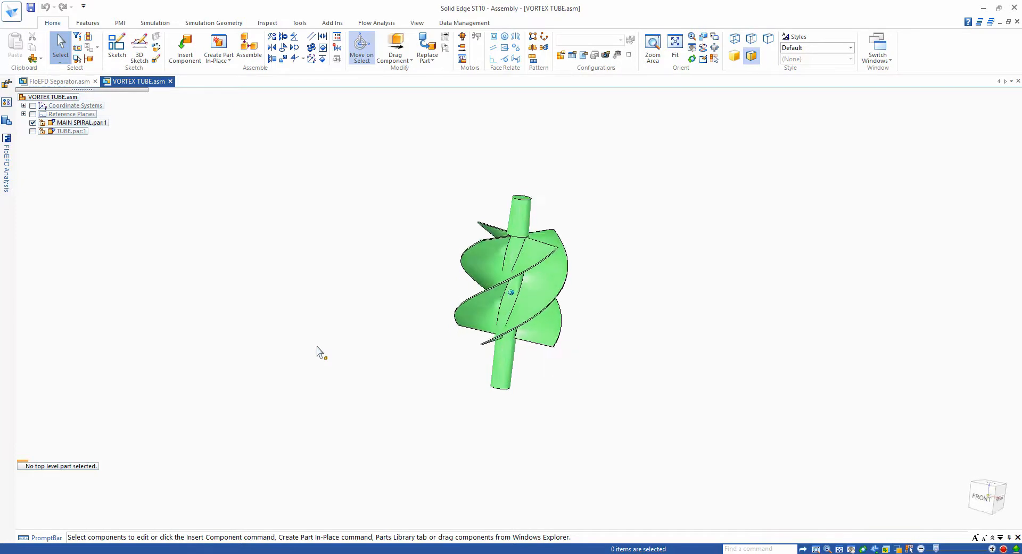
left_click(32, 131)
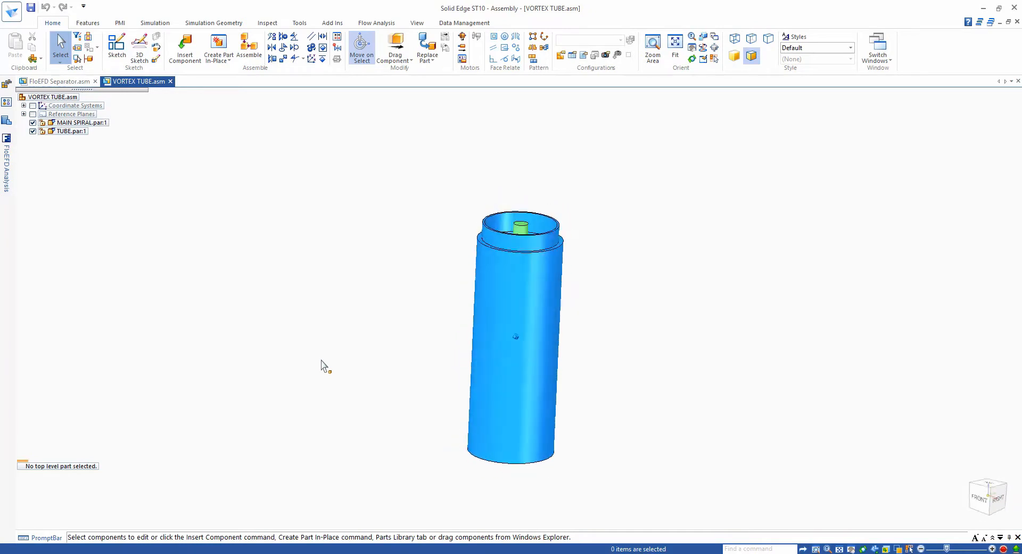
left_click(170, 81)
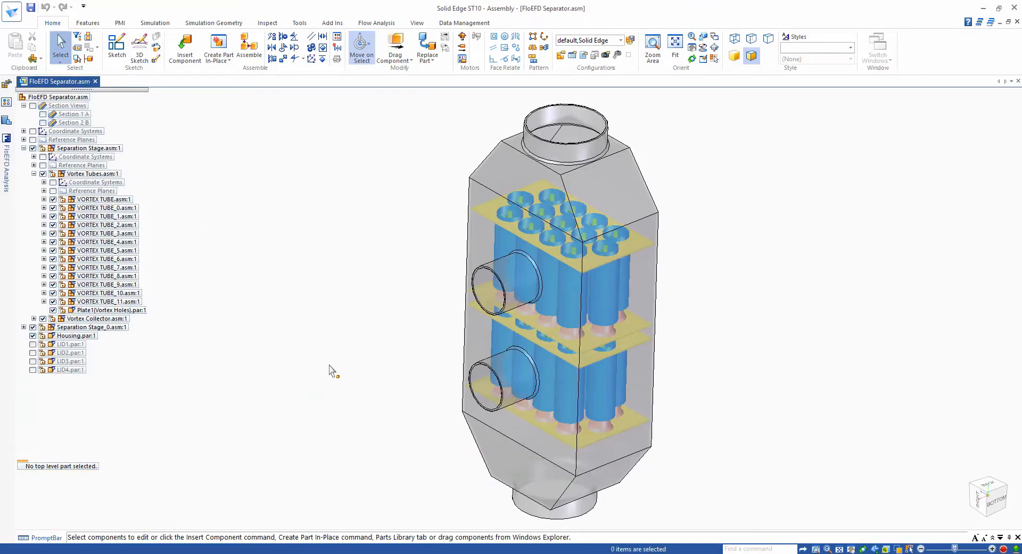
Step: Run Check Geometry on the whole separator assembly to show its fluid volume, and close the check
left_click(376, 23)
left_click(484, 37)
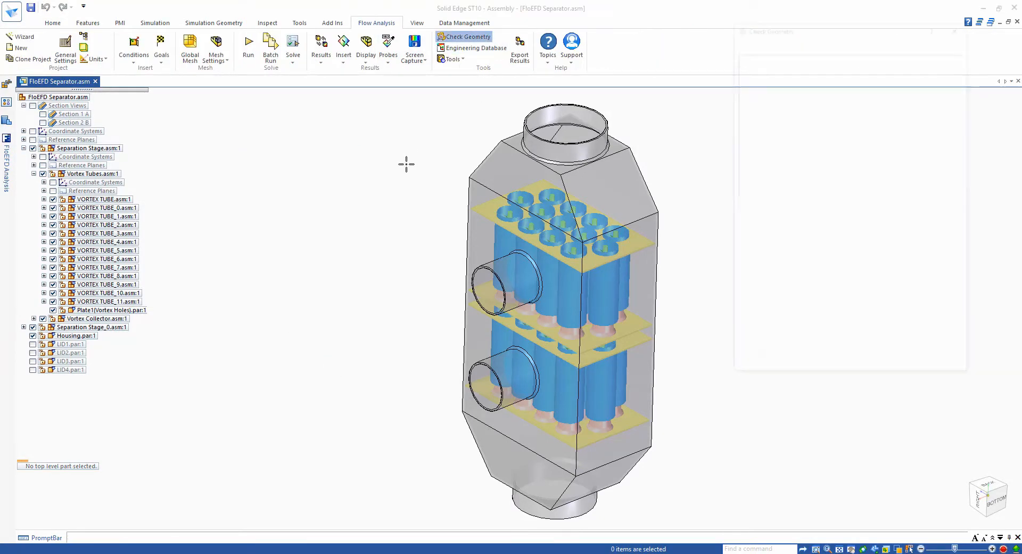
left_click(832, 345)
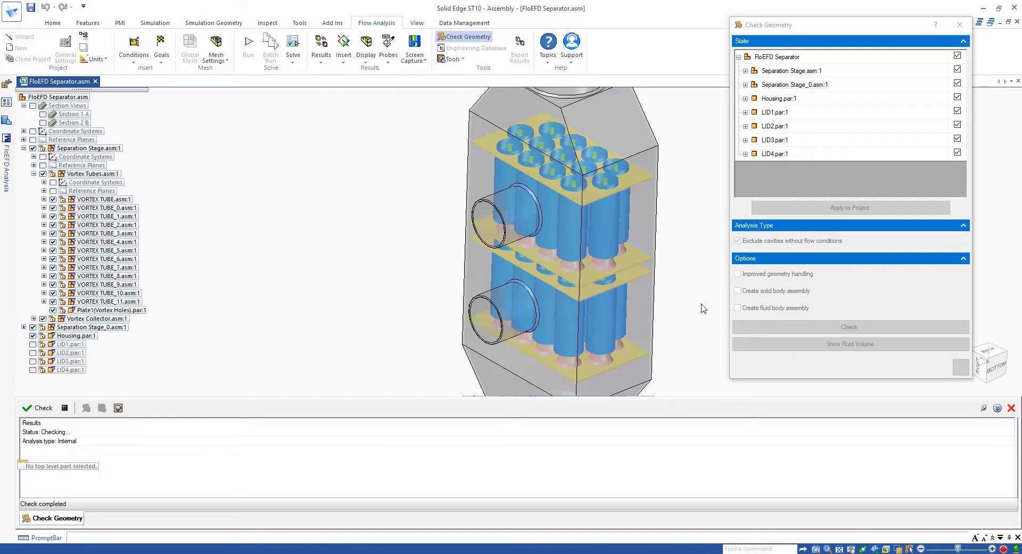
scroll(701, 305, "down", 3)
middle_click_drag(682, 300, 682, 299)
left_click(961, 367)
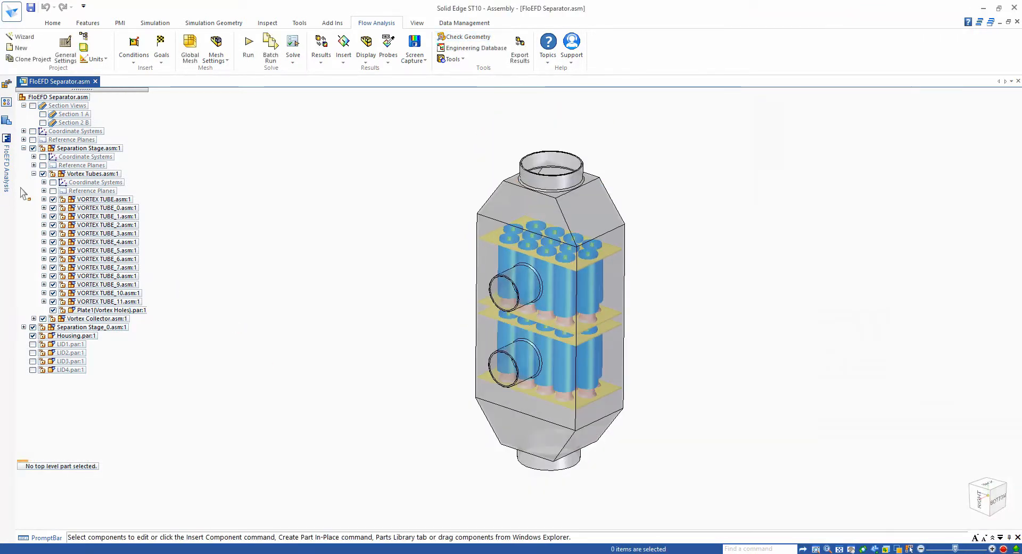
Step: Keep the FloEFD Analysis tree open and highlight Inlet Volume Flow 1 and Environment Pressure 1, 2 and 3 on the model
left_click(7, 169)
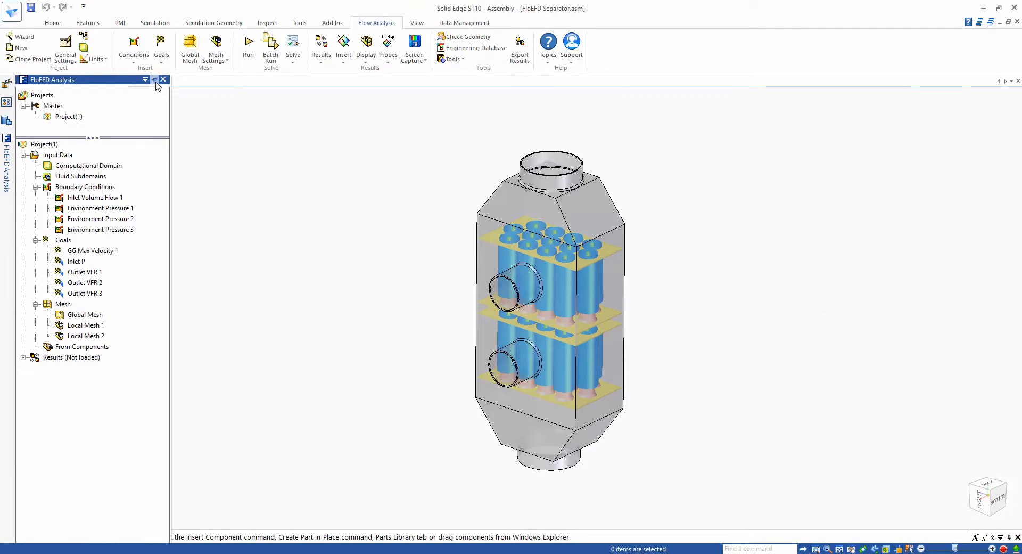
left_click(154, 80)
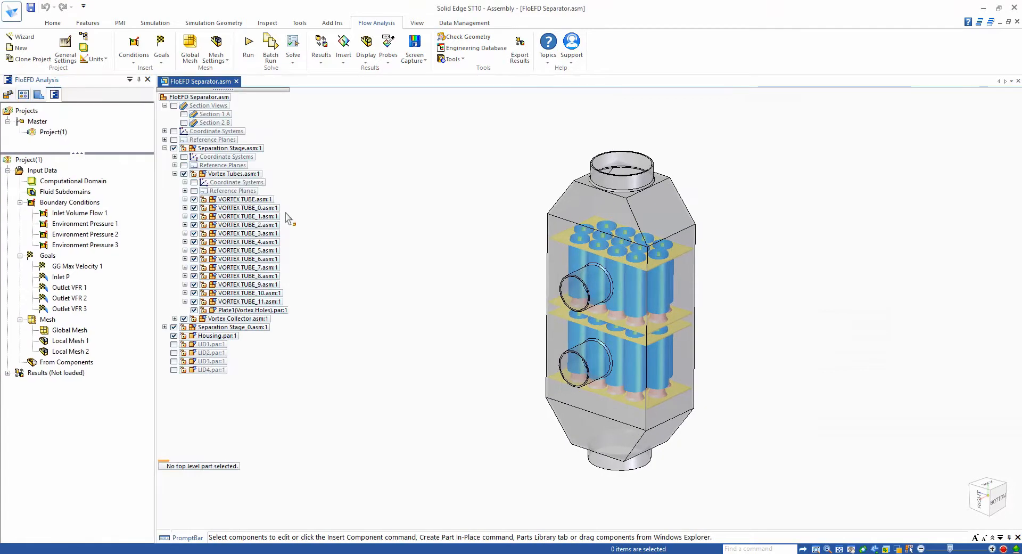
left_click(91, 213)
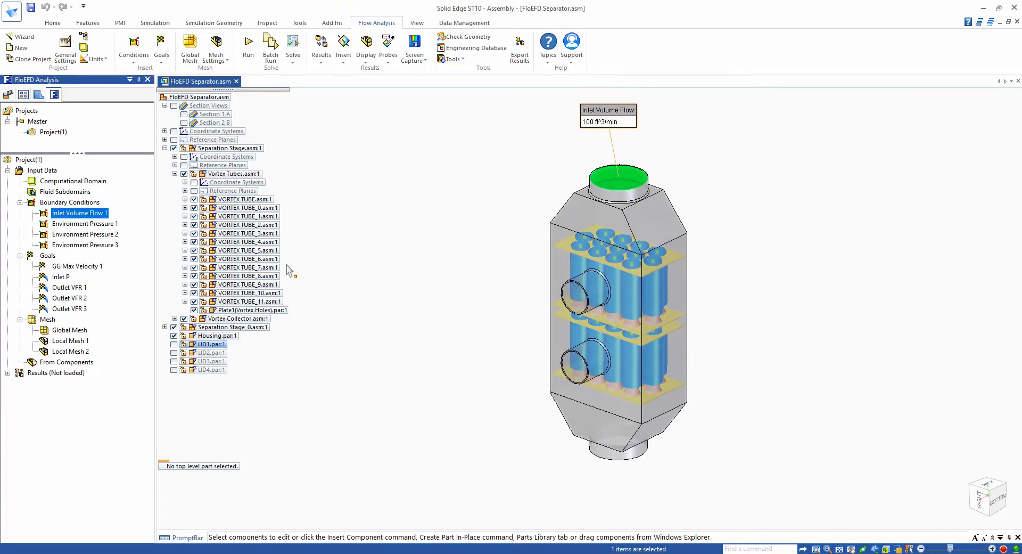
left_click(108, 224)
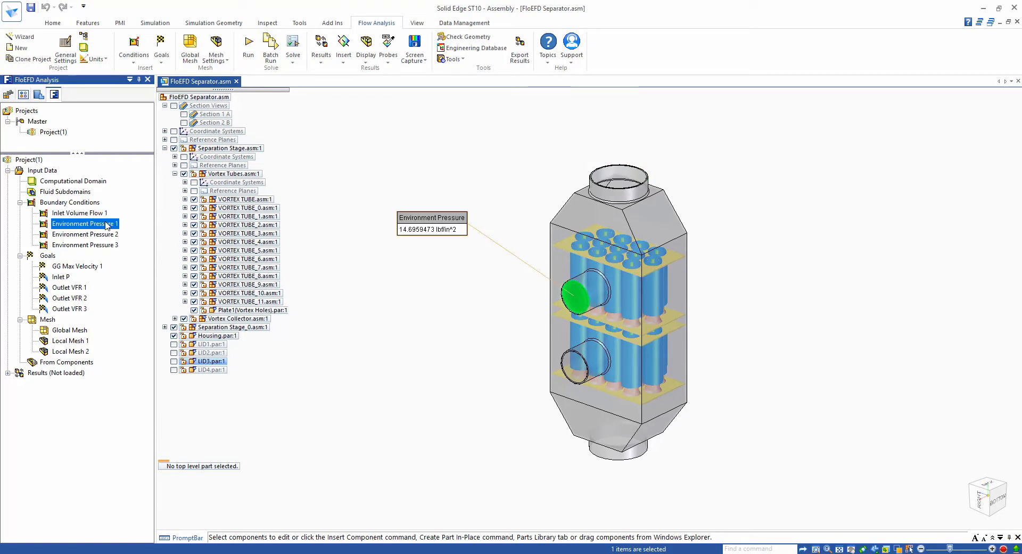
left_click(104, 236, "ctrl")
left_click(113, 246, "ctrl")
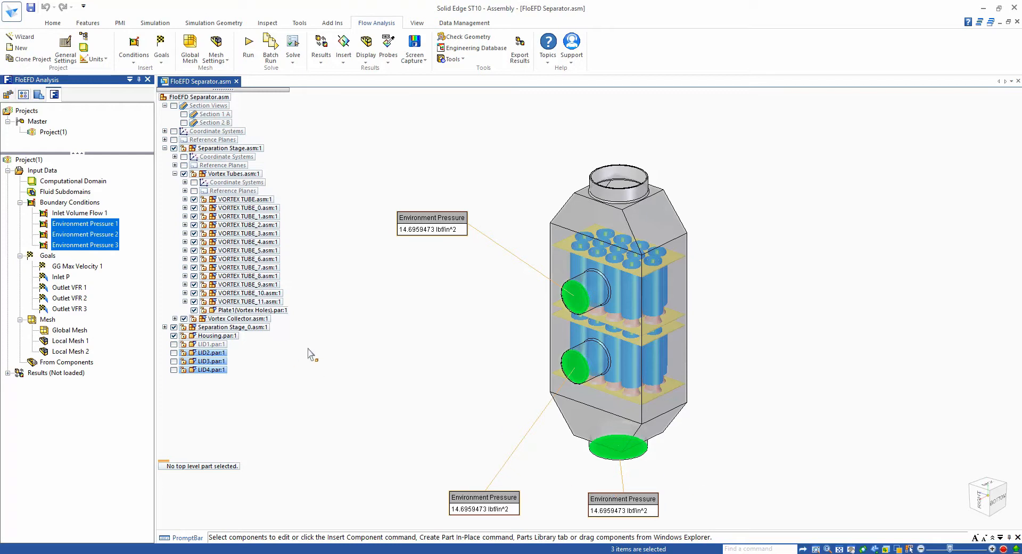
left_click(341, 406)
Step: Load the results of Project(1) and show the Mesh 3 plot
right_click(63, 374)
left_click(93, 409)
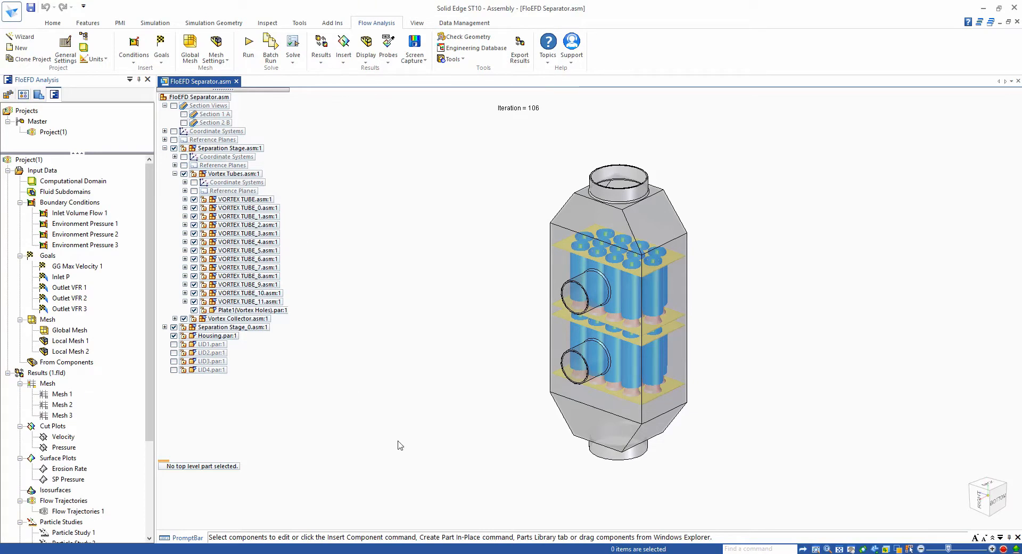
right_click(62, 415)
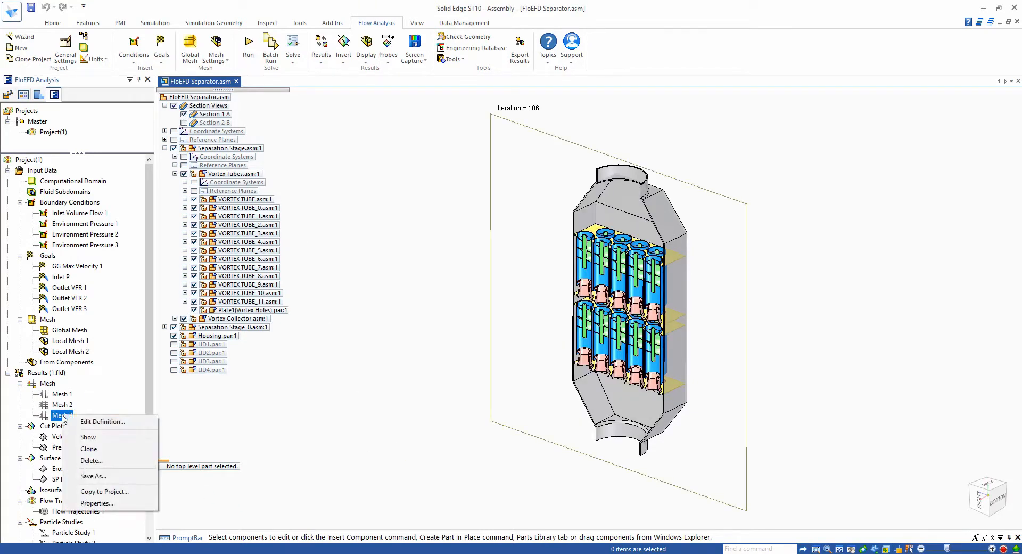
left_click(85, 439)
Step: Examine the Mesh 3 refinement levels around the vortex tubes and collectors up close, and hide the mesh plot
scroll(421, 358, "up", 5)
scroll(445, 333, "up", 6)
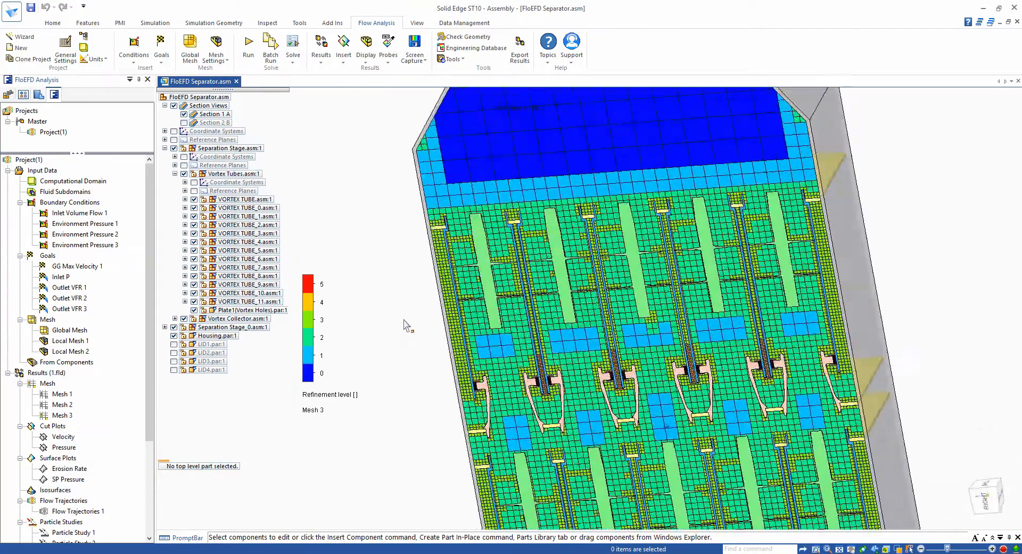
scroll(406, 355, "down", 5)
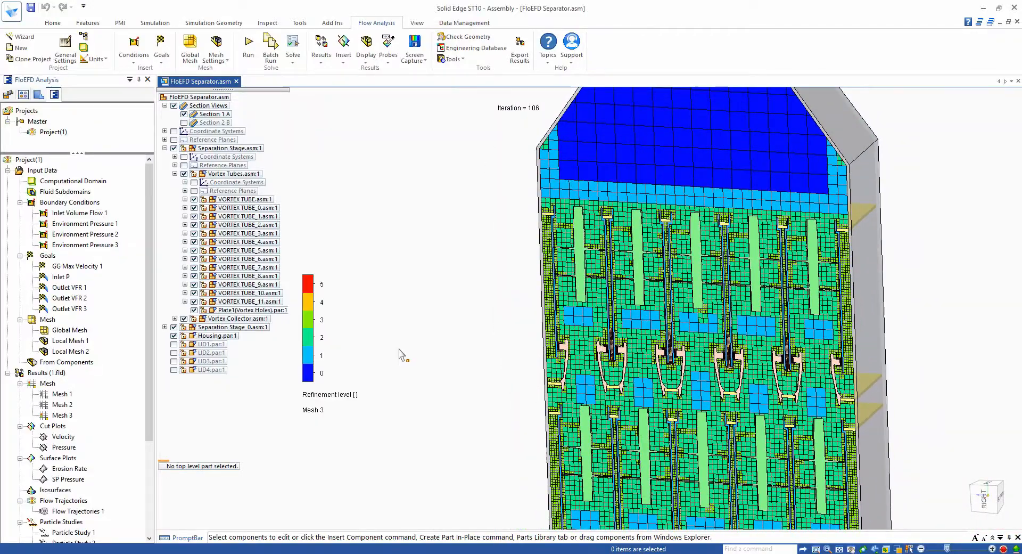
scroll(398, 351, "up", 6)
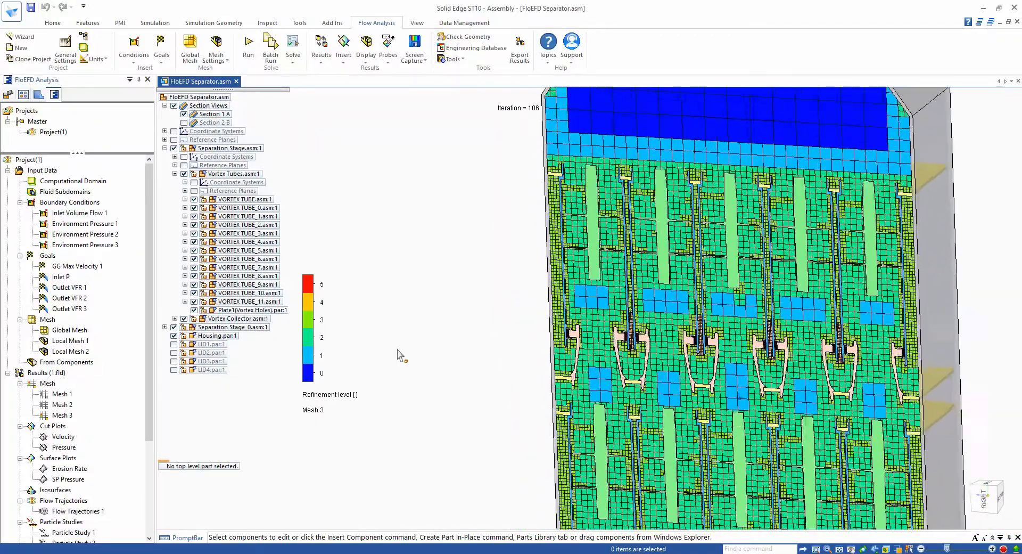
scroll(399, 353, "up", 3)
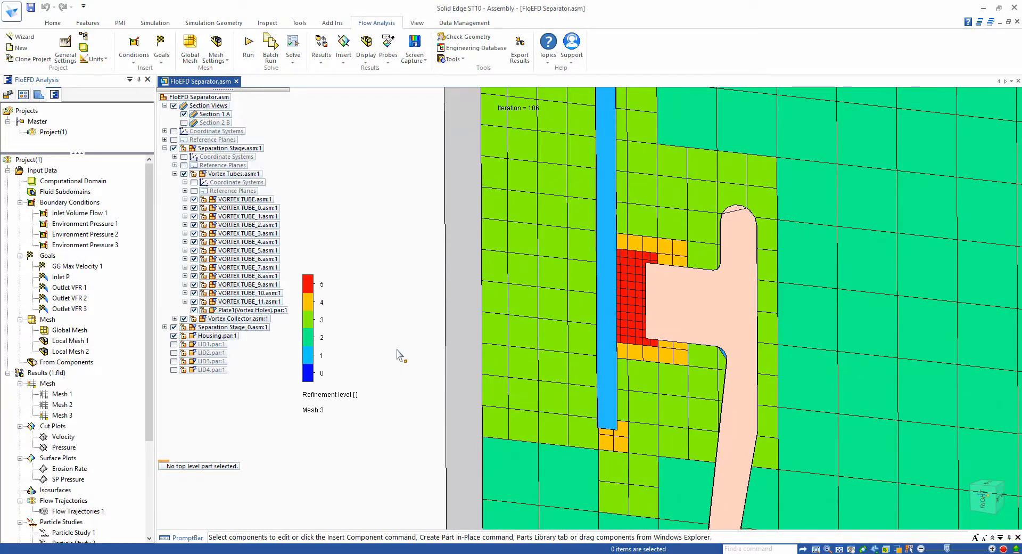
scroll(397, 351, "down", 4)
scroll(397, 352, "down", 5)
scroll(398, 352, "down", 5)
scroll(397, 352, "down", 5)
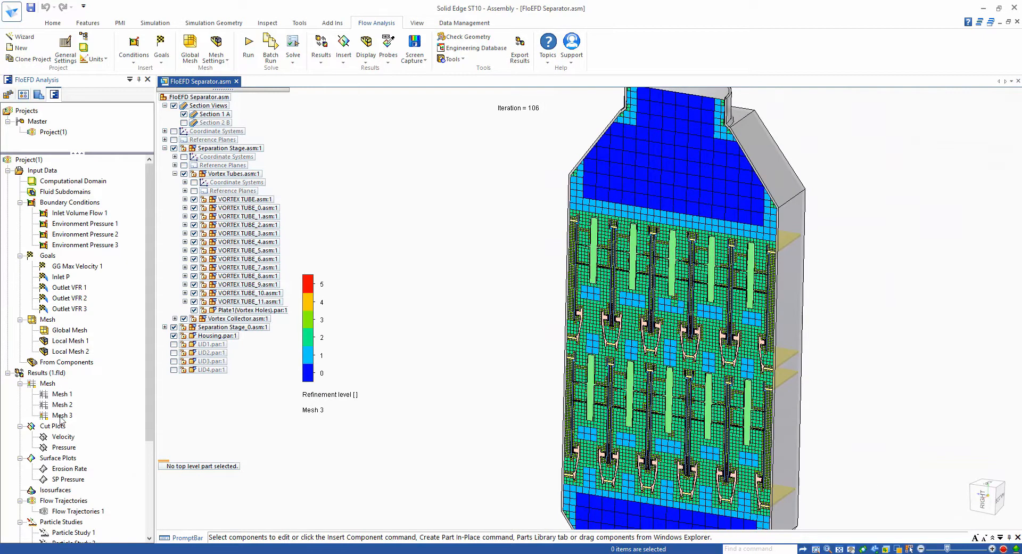
right_click(65, 420)
left_click(82, 440)
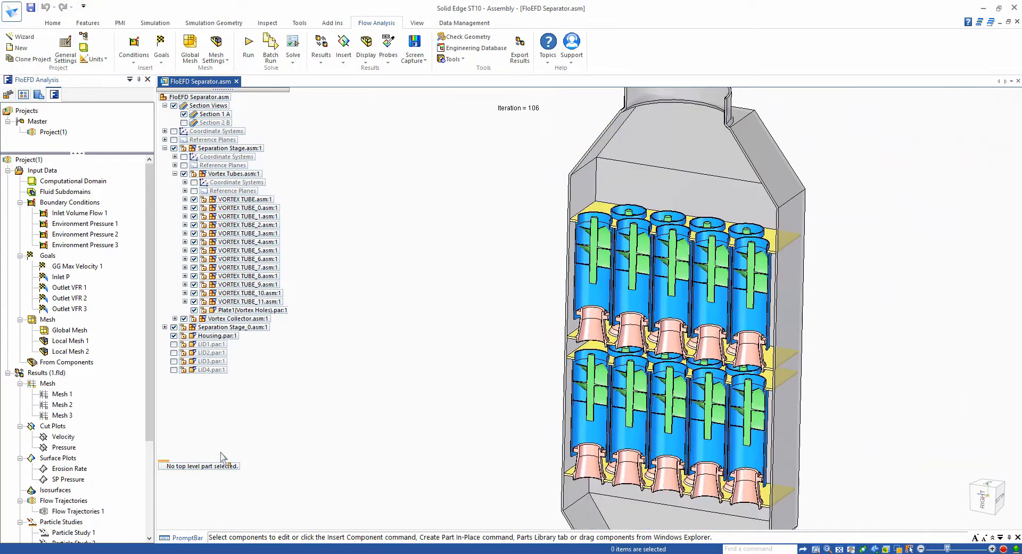
Step: Show the Velocity cut plot and hide Housing.par:1
right_click(63, 437)
left_click(123, 326)
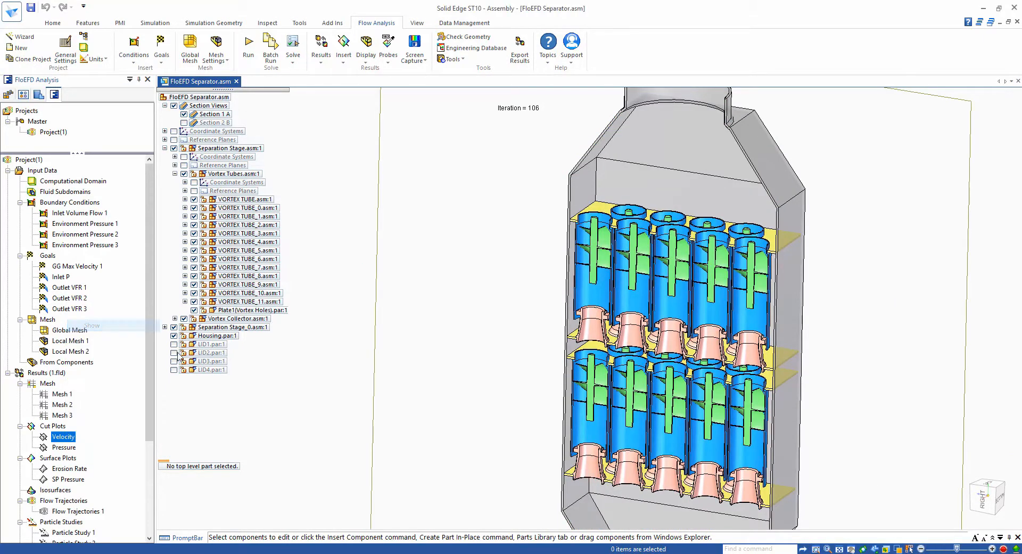
left_click(174, 336)
Step: Probe the velocity on the cut plot from the upper inlet through the tubes to the lower outlet, and hide the Velocity plot
left_click(388, 56)
left_click(402, 71)
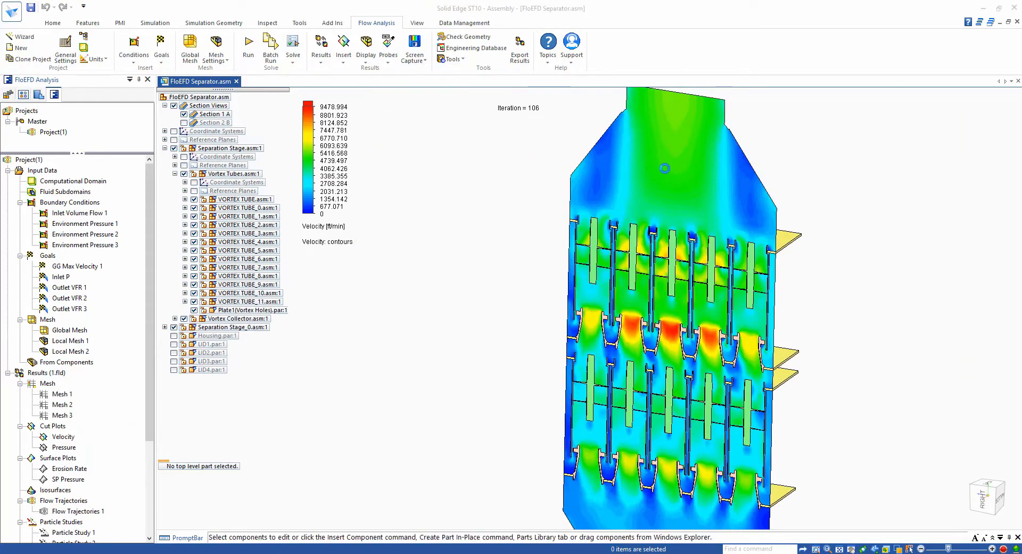
left_click(663, 178)
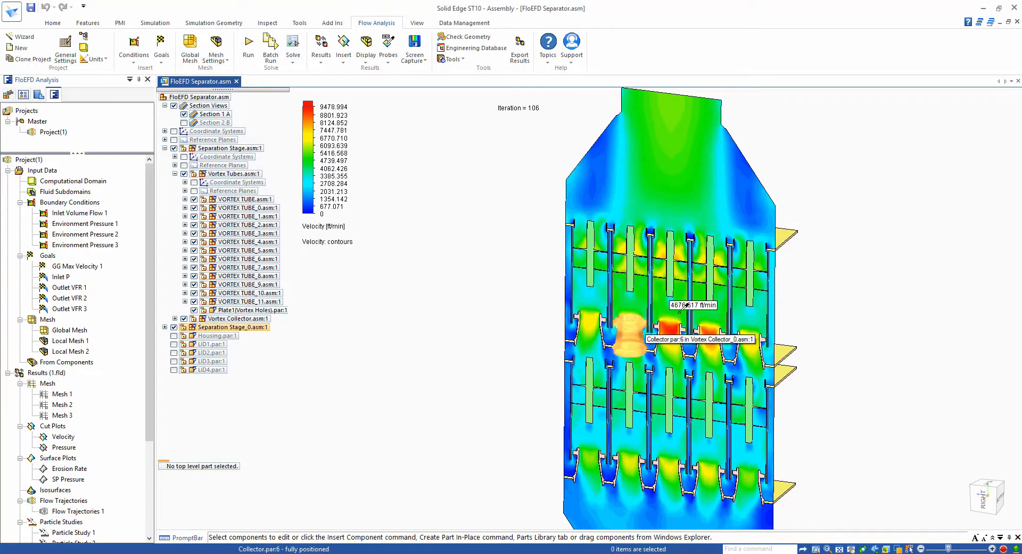
middle_click_drag(656, 478, 648, 448, "shift")
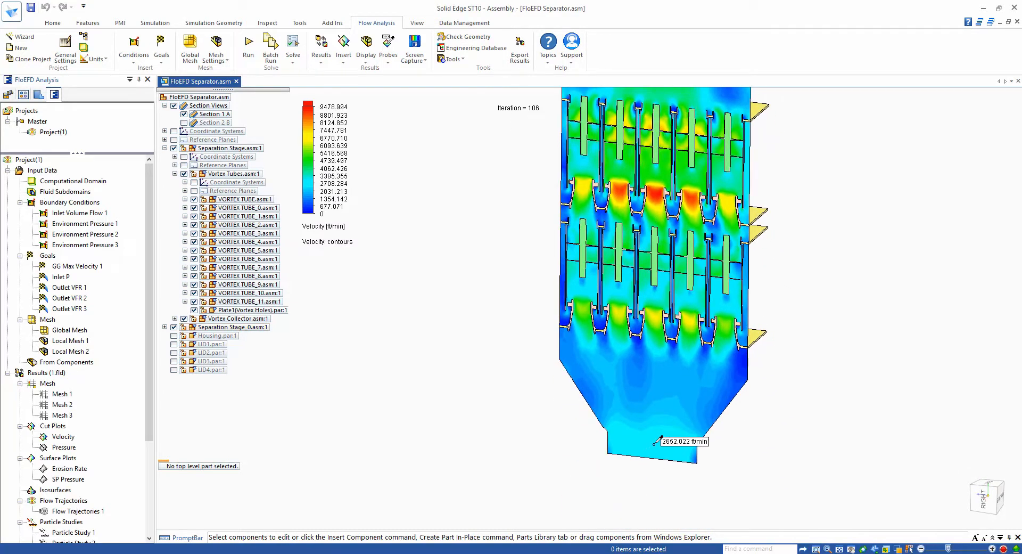
key("ctrl+f")
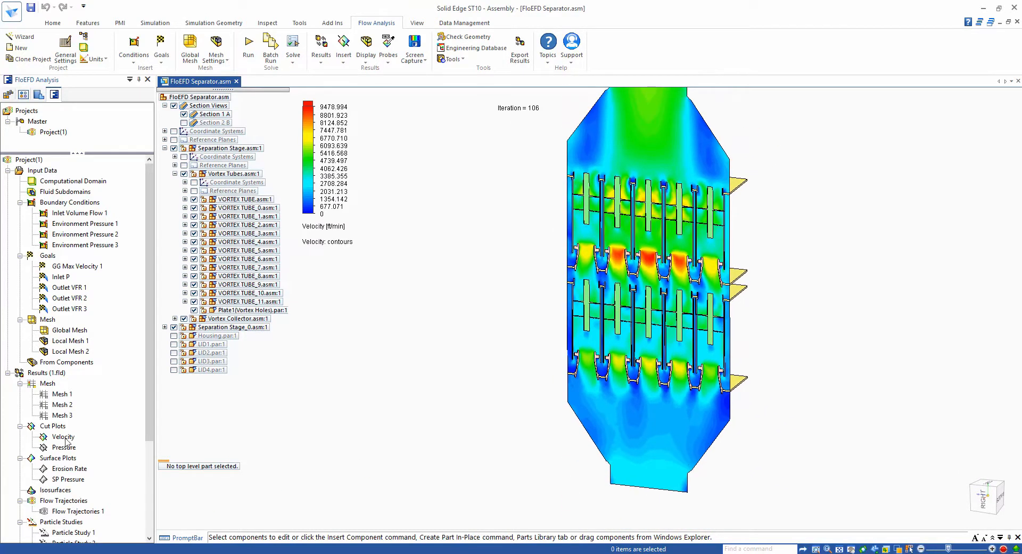
right_click(68, 441)
left_click(80, 286)
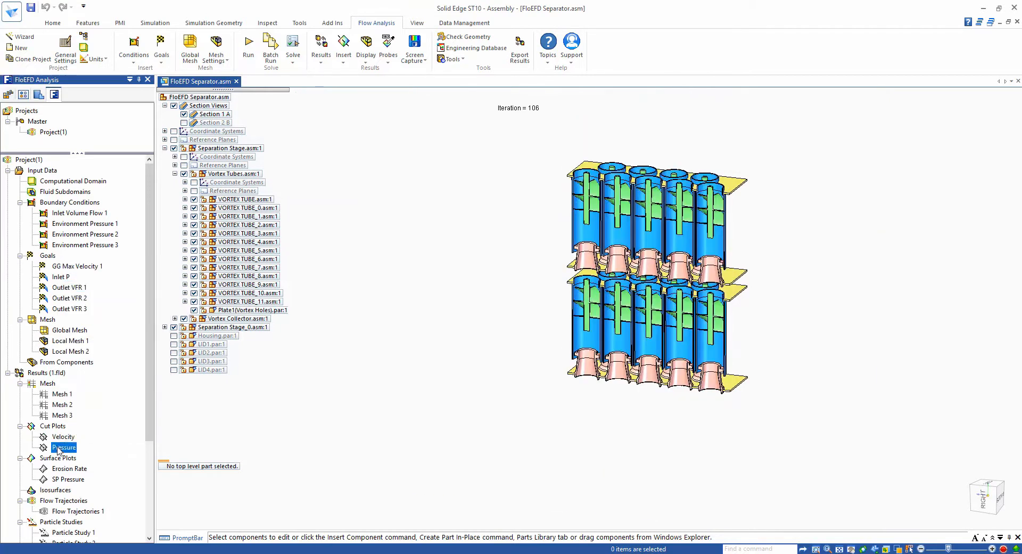
Step: Show the Pressure cut plot and place pressure probes at the separator's upper inlet and lower outlet
right_click(59, 448)
left_click(80, 336)
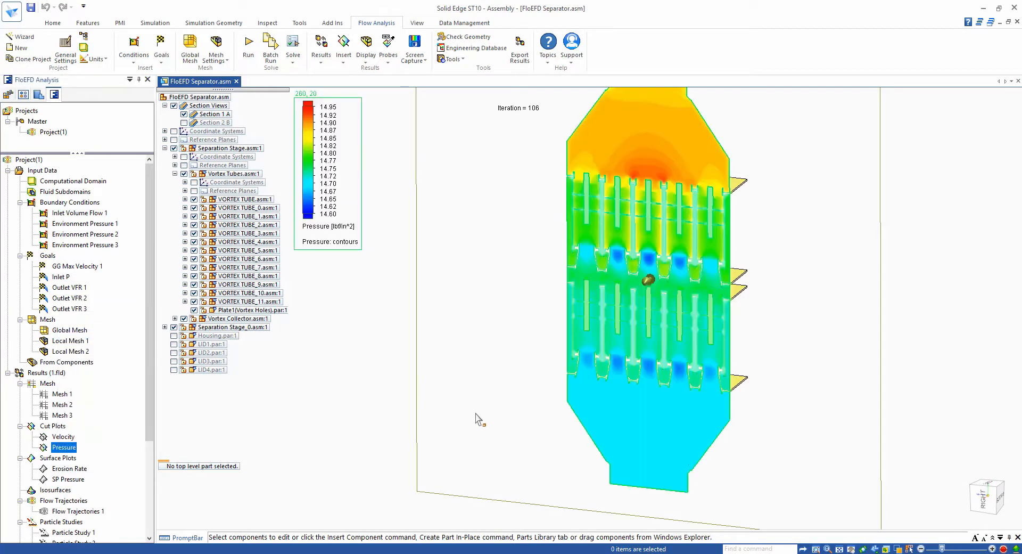
key("ctrl+r")
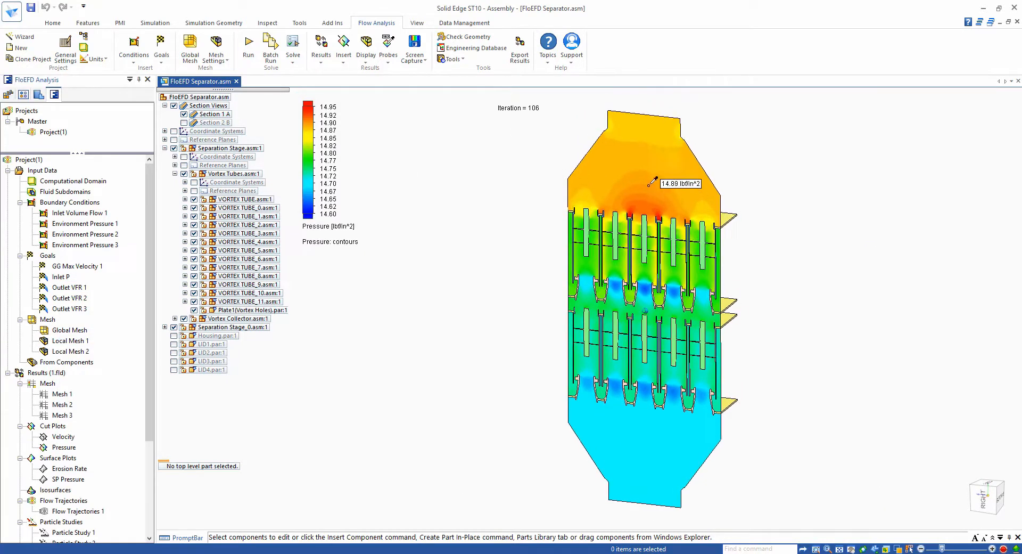
left_click(644, 126)
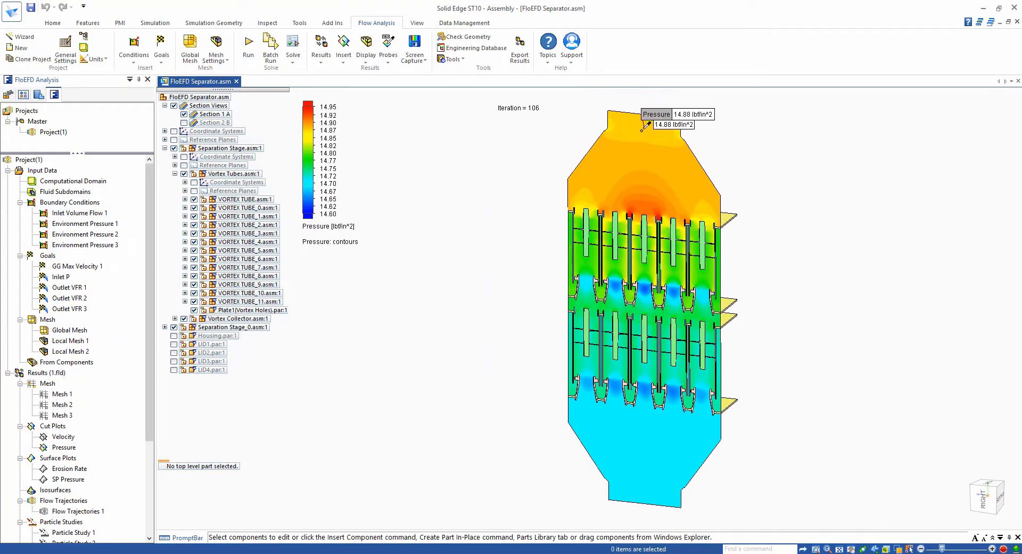
left_click(649, 478)
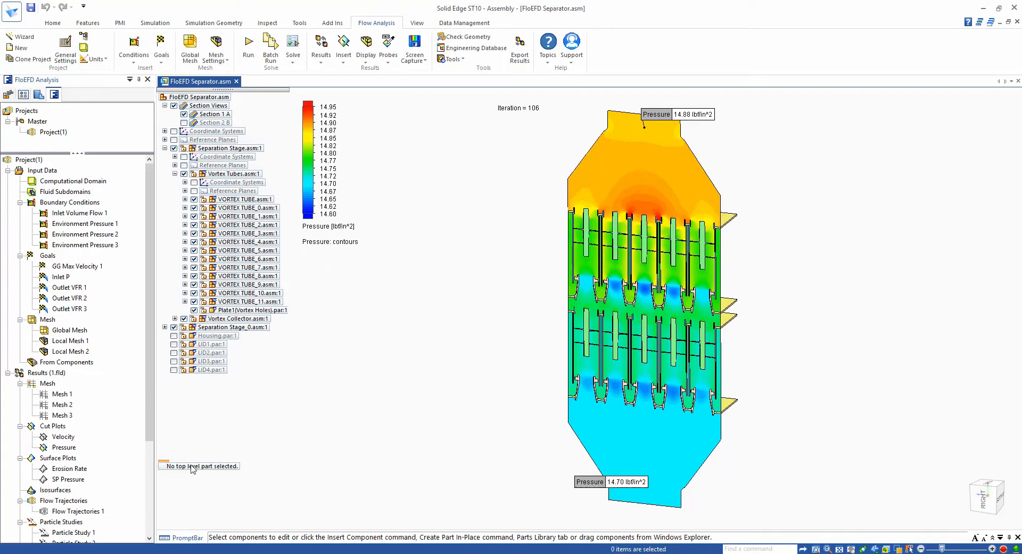
Step: Hide the Pressure cut plot
right_click(63, 450)
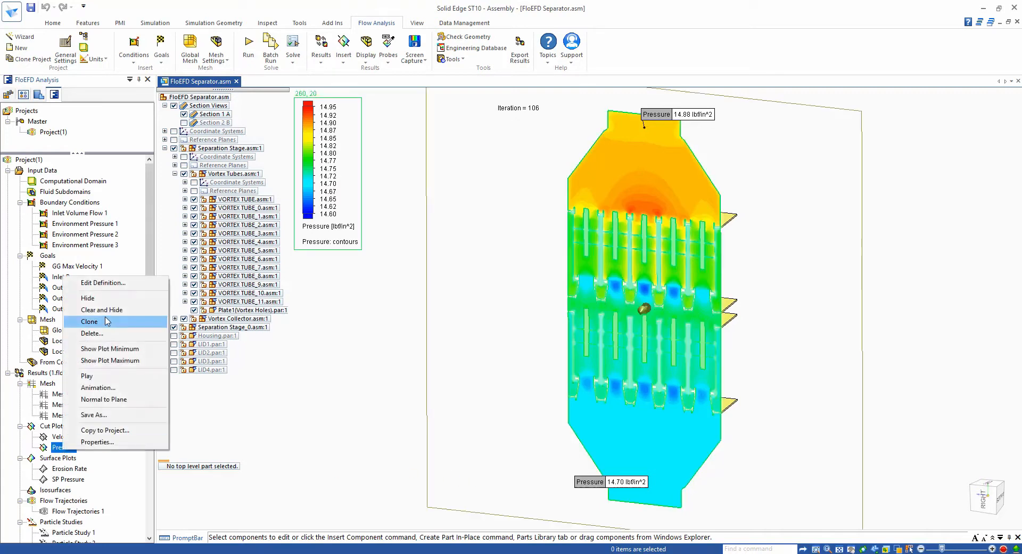
left_click(106, 298)
scroll(152, 410, "down", 4)
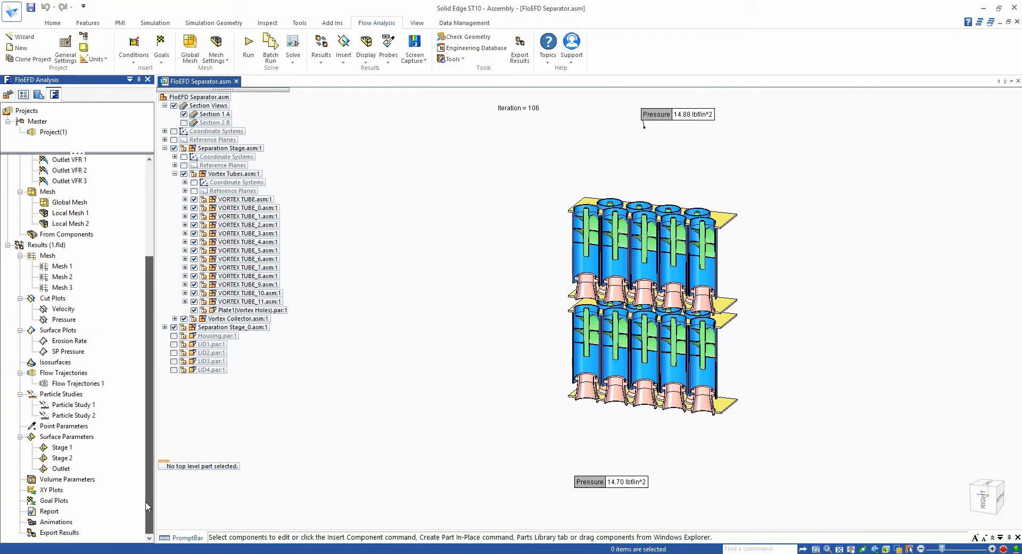
Step: Delete all pressure probes from the model view
right_click(604, 490)
left_click(632, 472)
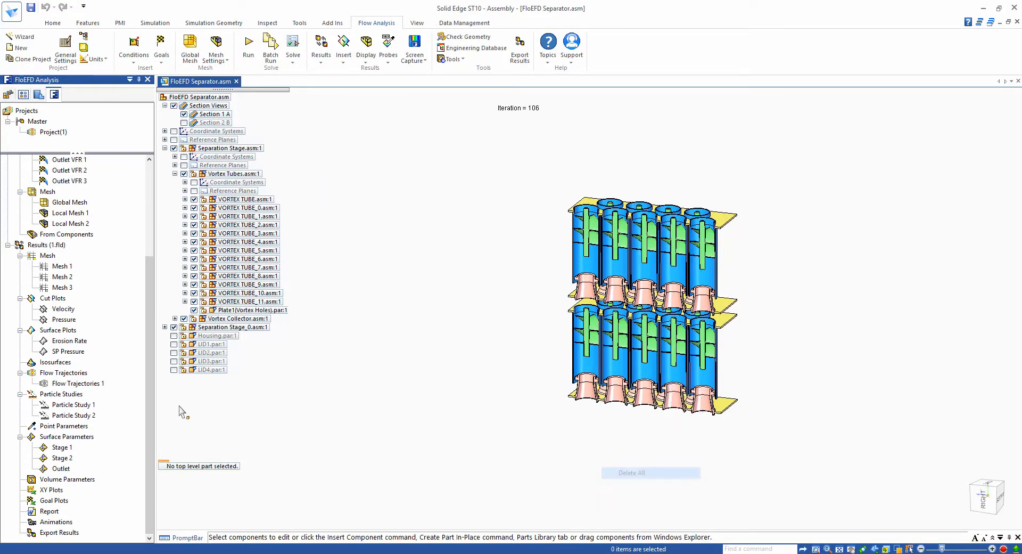
Step: Show Flow Trajectories 1, play its animation, and display Housing.par:1 around the trajectories
right_click(86, 386)
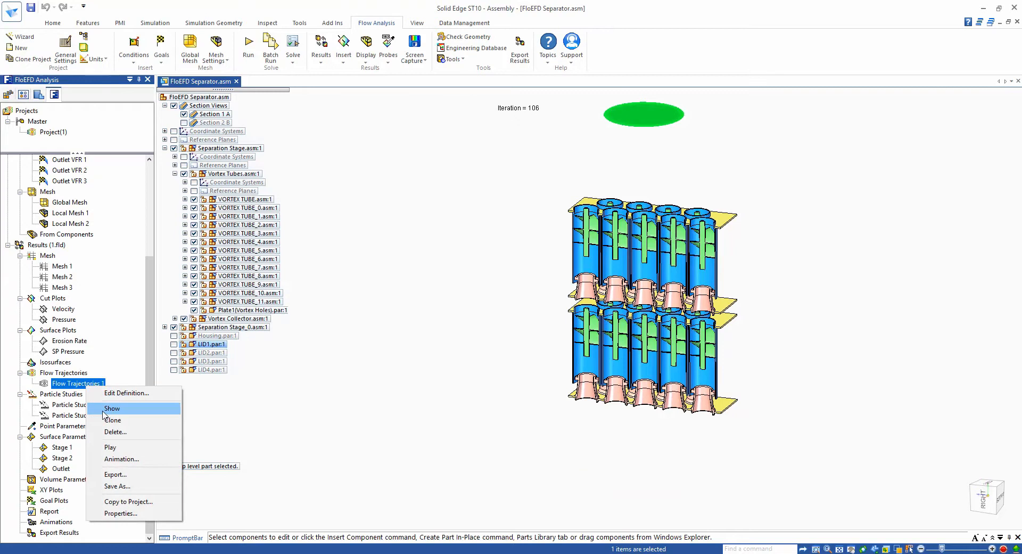
left_click(104, 412)
left_click(340, 444)
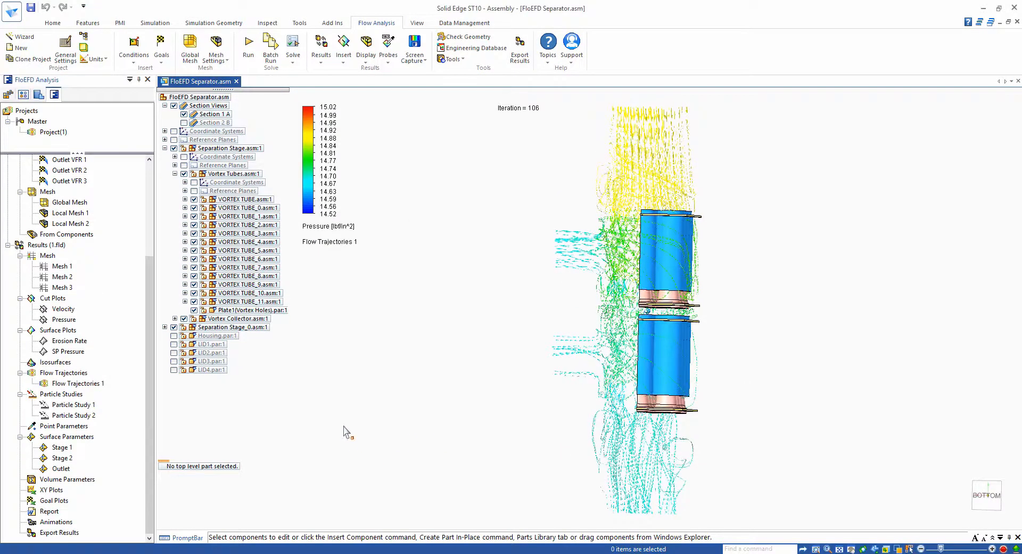
right_click(68, 381)
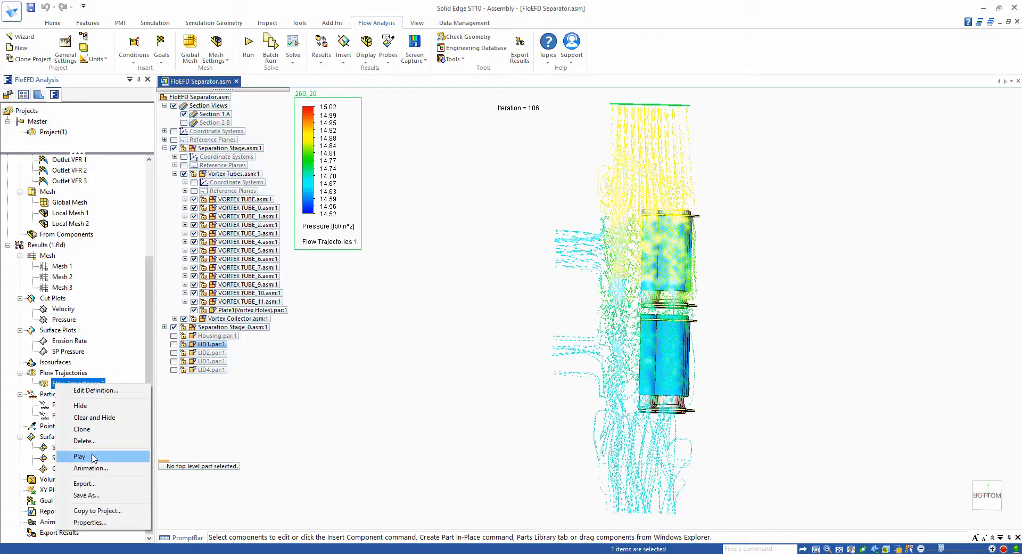
left_click(95, 457)
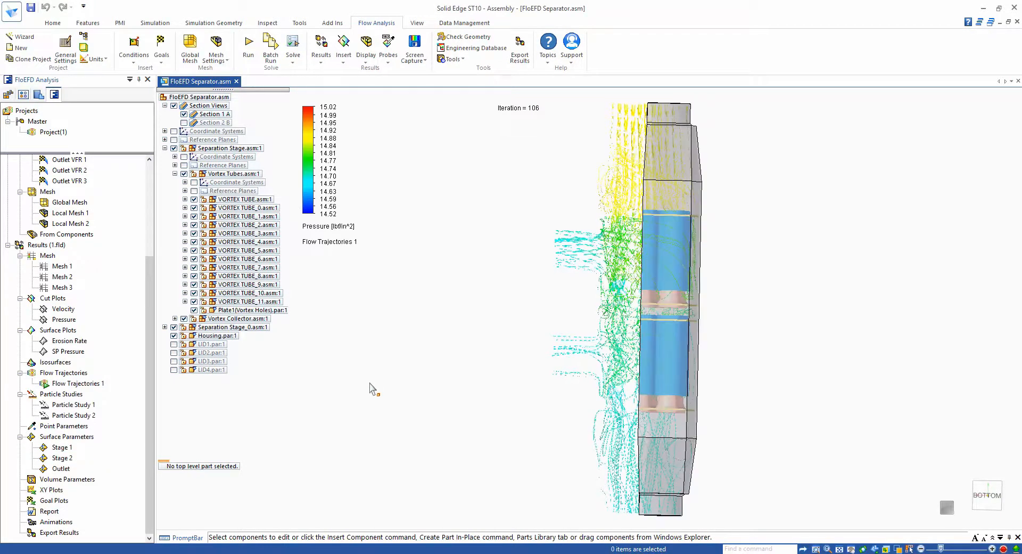
Step: Switch the cutaway display of the separator from Section 1 A to Section 2 B
left_click(173, 106)
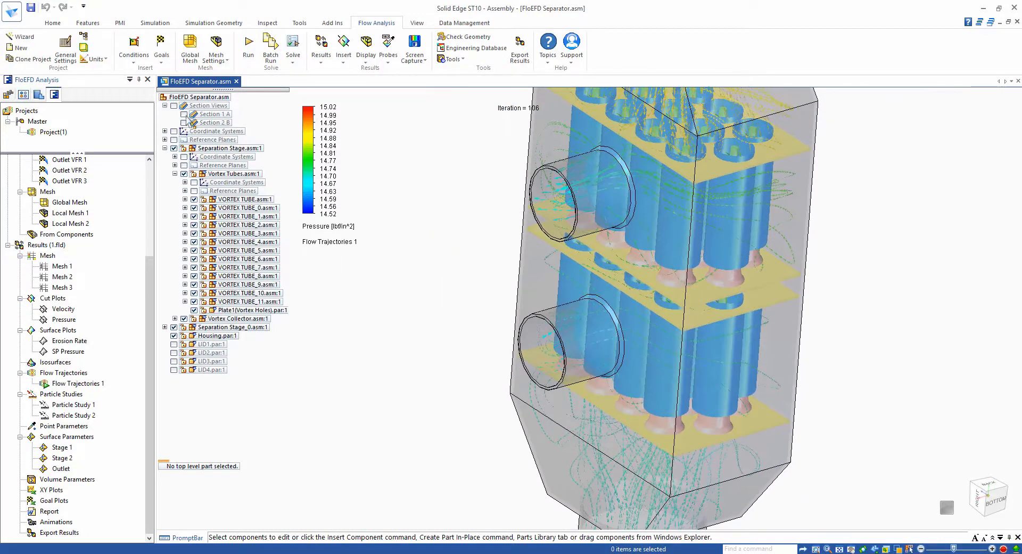
left_click(183, 115)
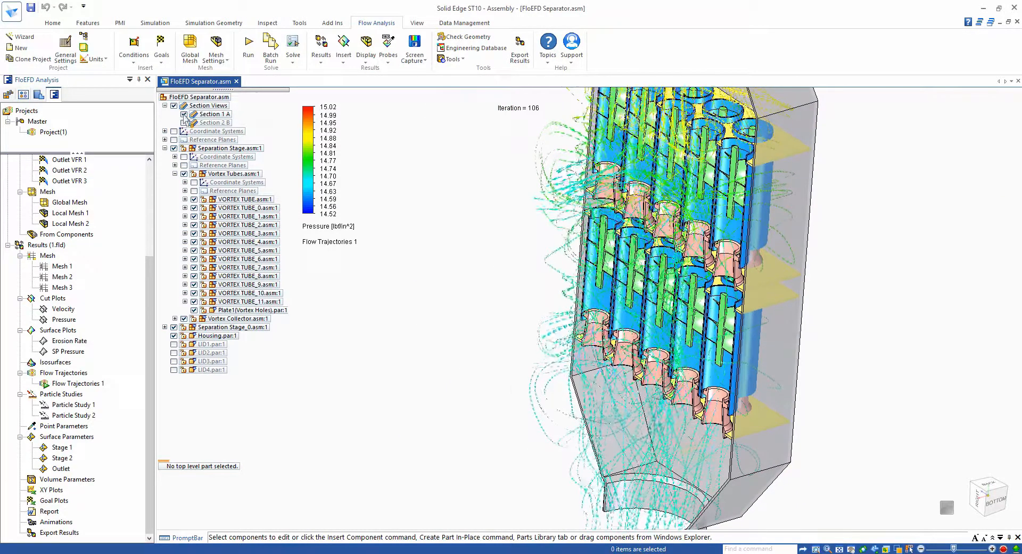
left_click(184, 114)
left_click(184, 123)
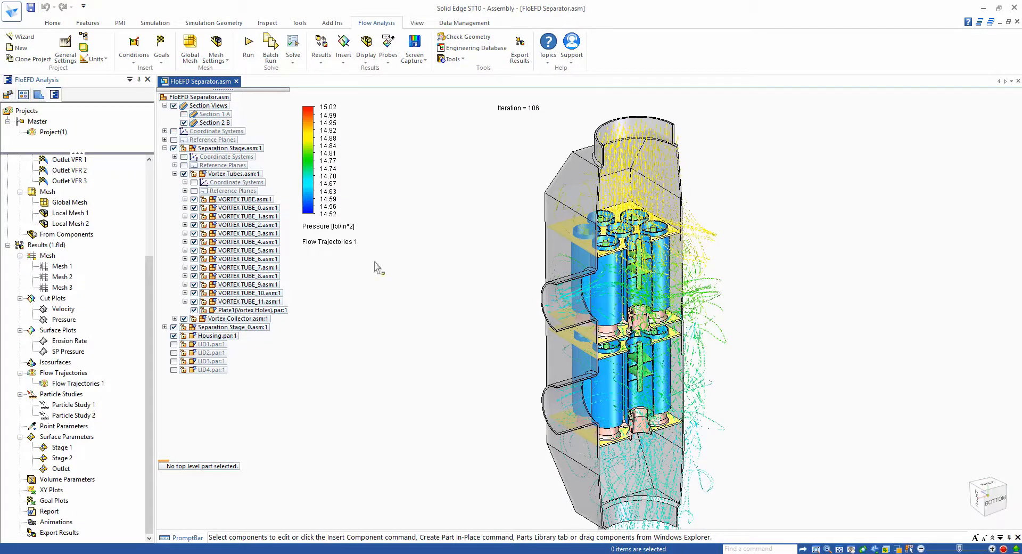
Step: Hide Flow Trajectories 1 and activate Particle Study 2
right_click(90, 388)
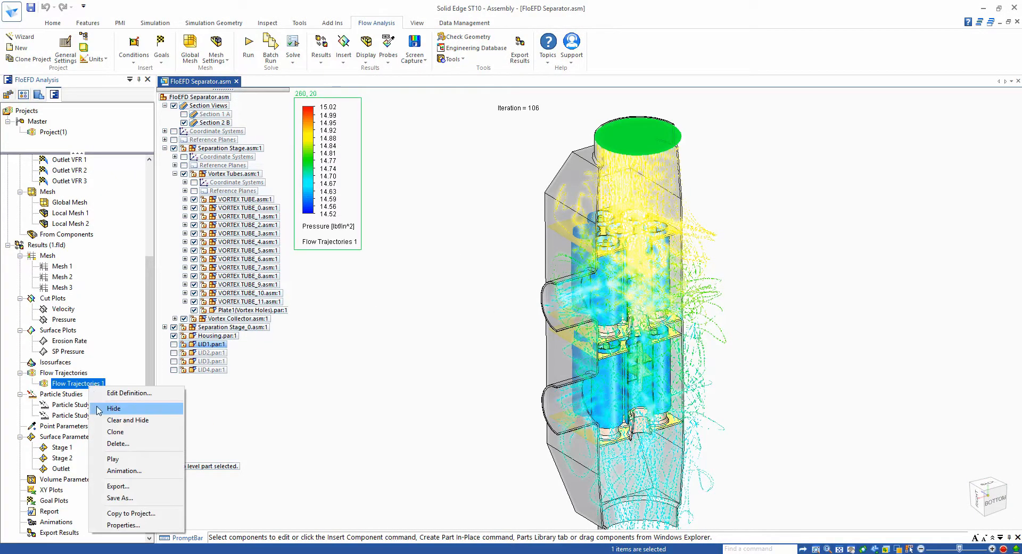
left_click(115, 410)
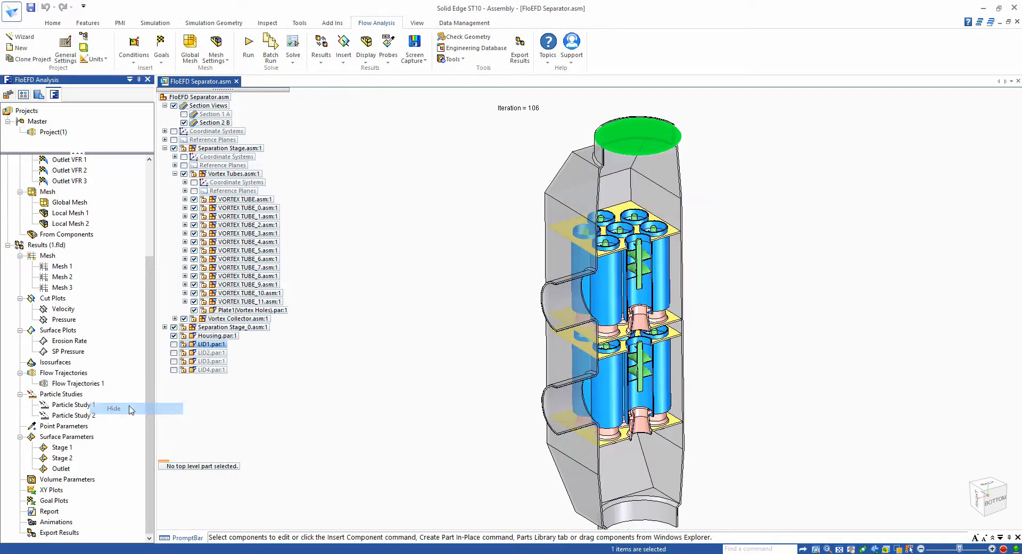
right_click(74, 422)
left_click(85, 423)
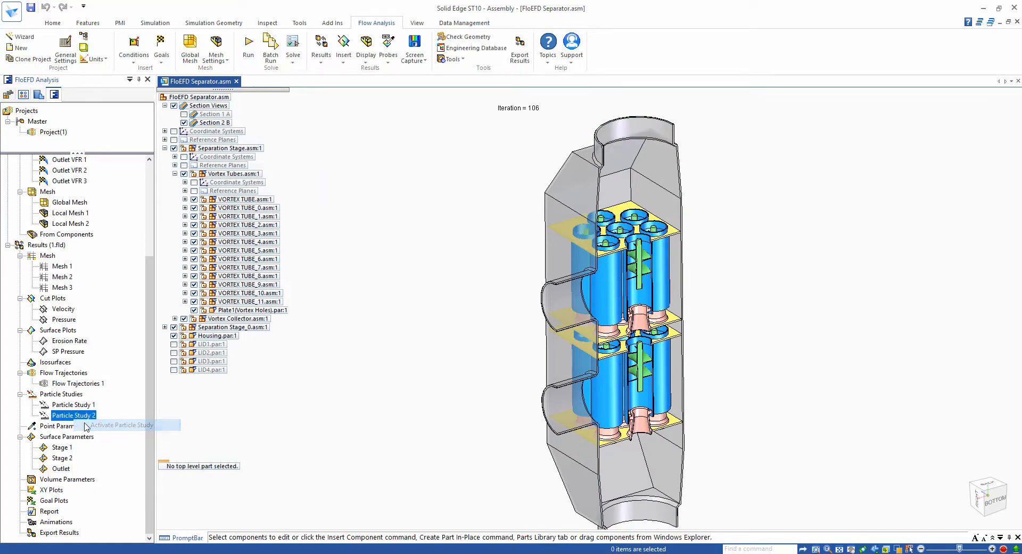
Step: Examine Particle Study 2's injections and the starting points, particle diameter and material in the 50 Micron injection's definition
left_click_drag(149, 423, 152, 500)
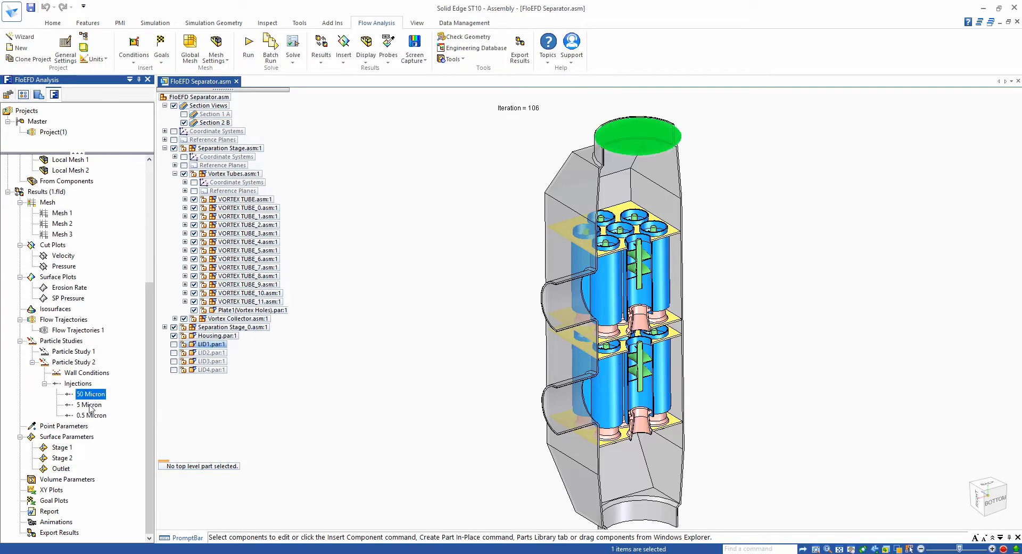
left_click(90, 406)
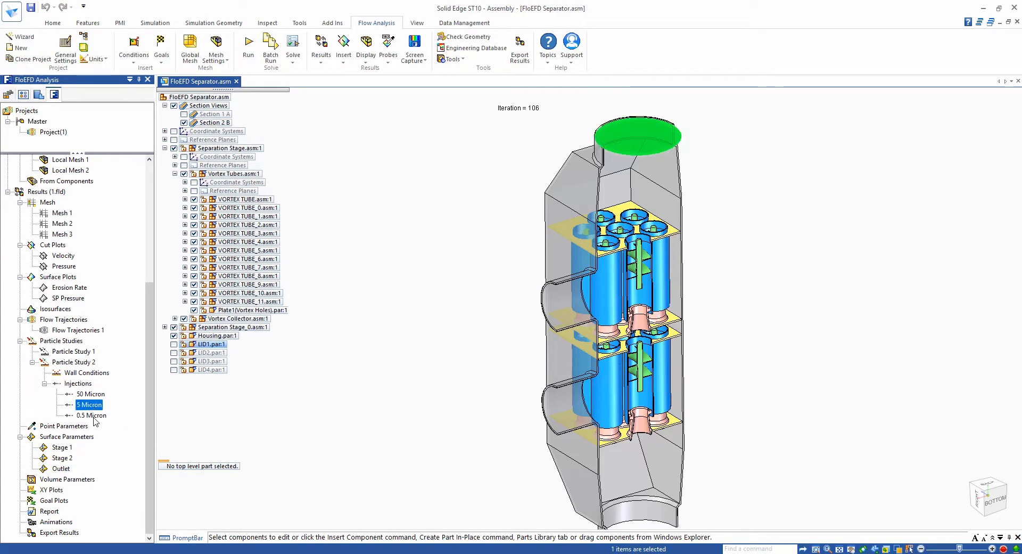
left_click(322, 454)
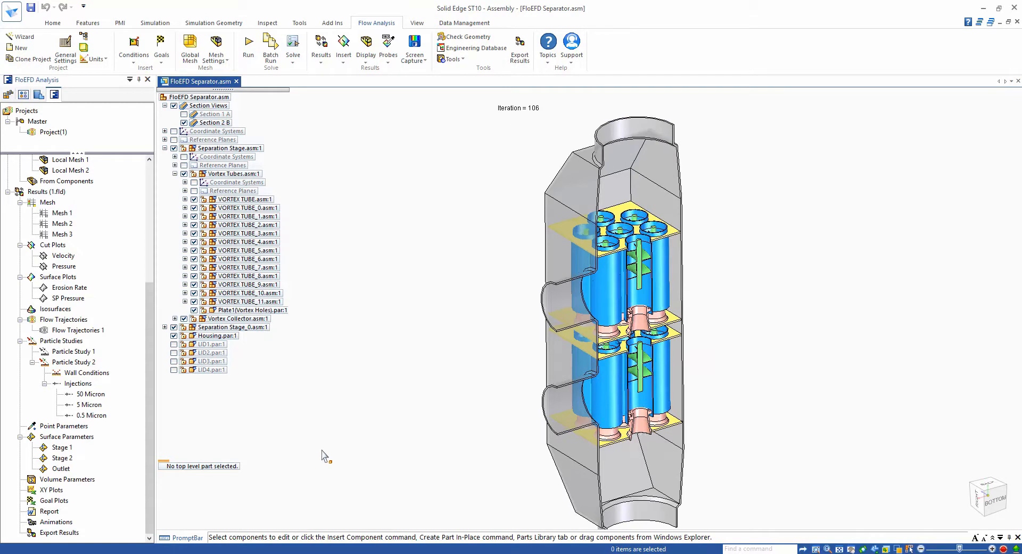
right_click(89, 395)
left_click(125, 398)
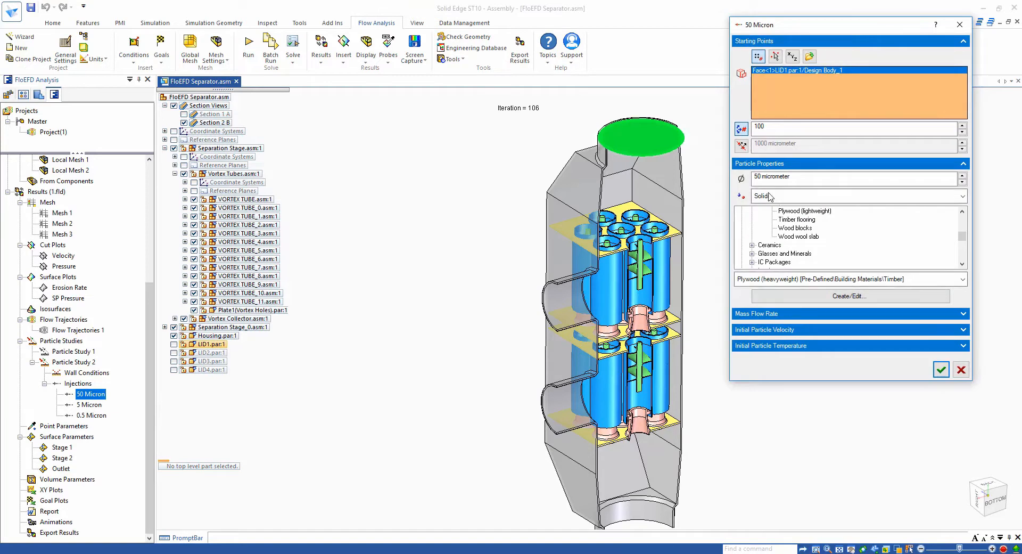
double_click(809, 178)
left_click(773, 130)
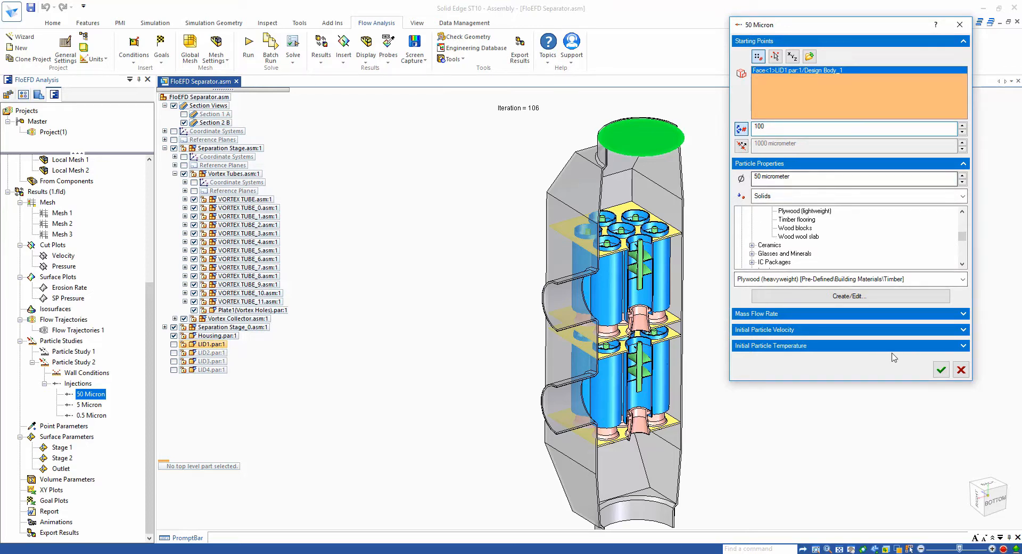
left_click(961, 370)
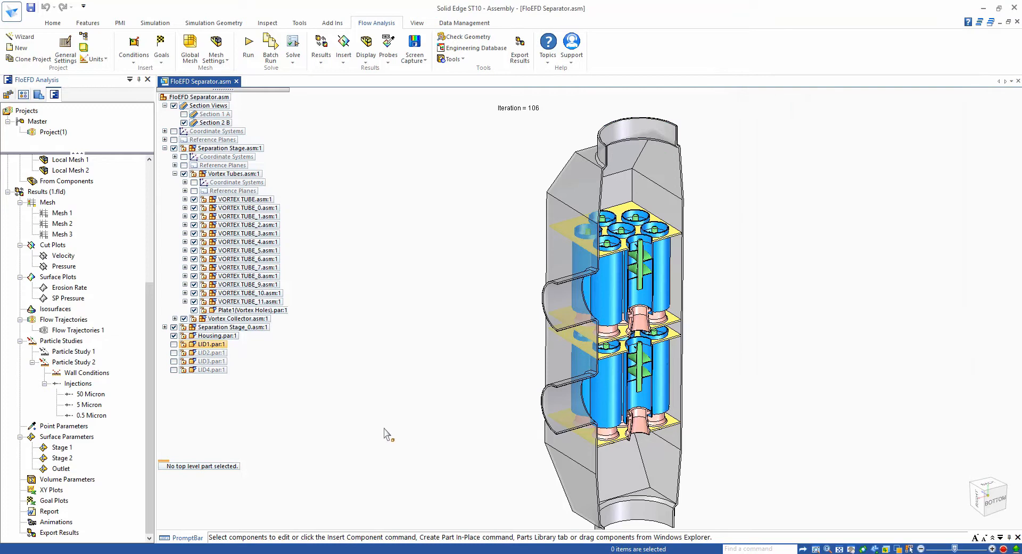
Step: Run Particle Study 2
right_click(100, 396)
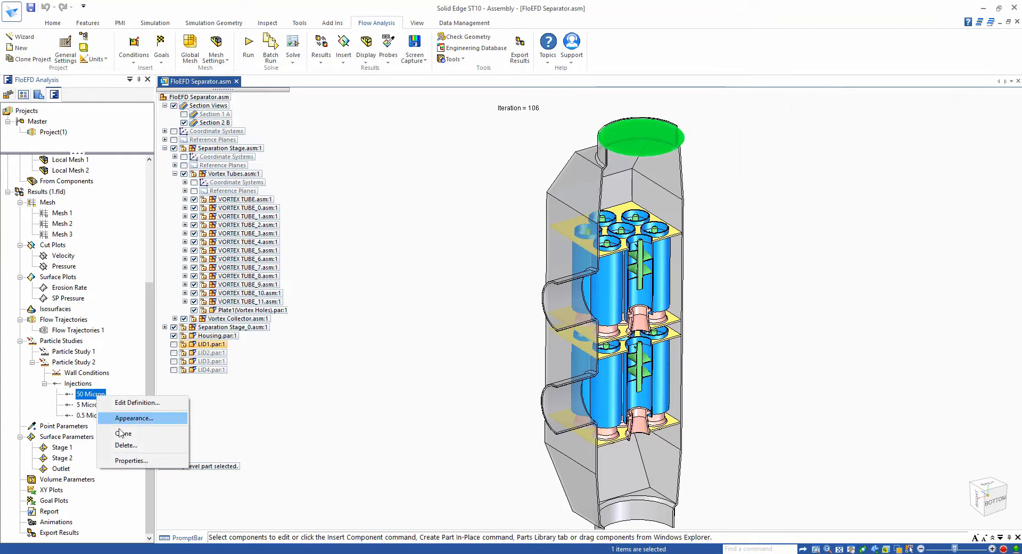
right_click(63, 363)
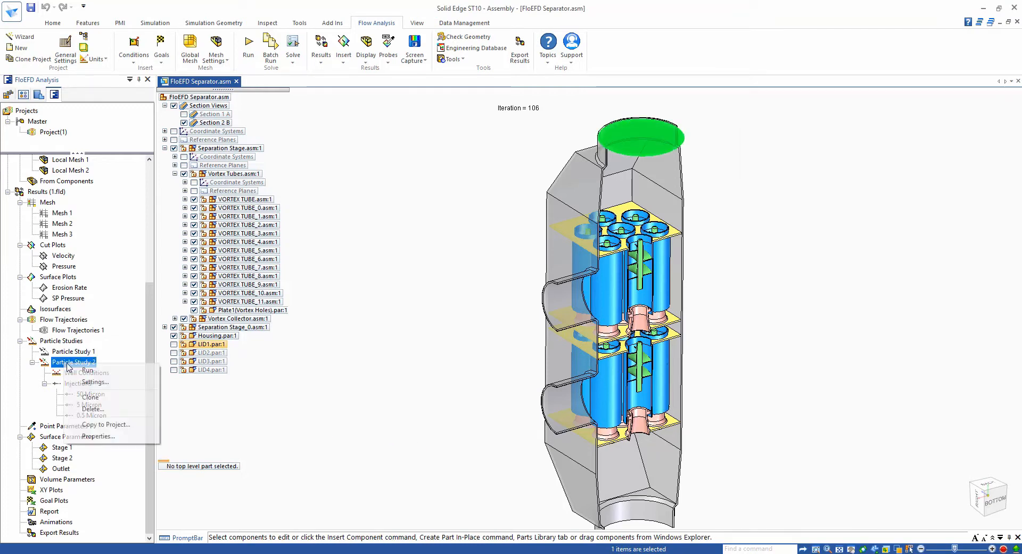
left_click(73, 369)
Step: Show the particle trajectories of the 50 Micron injection and play their animation
right_click(83, 396)
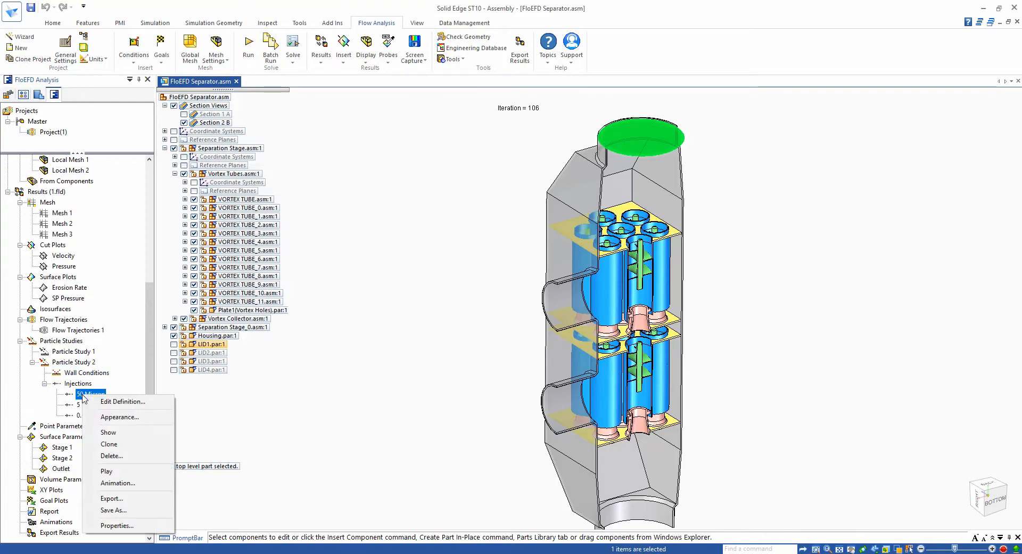
left_click(109, 432)
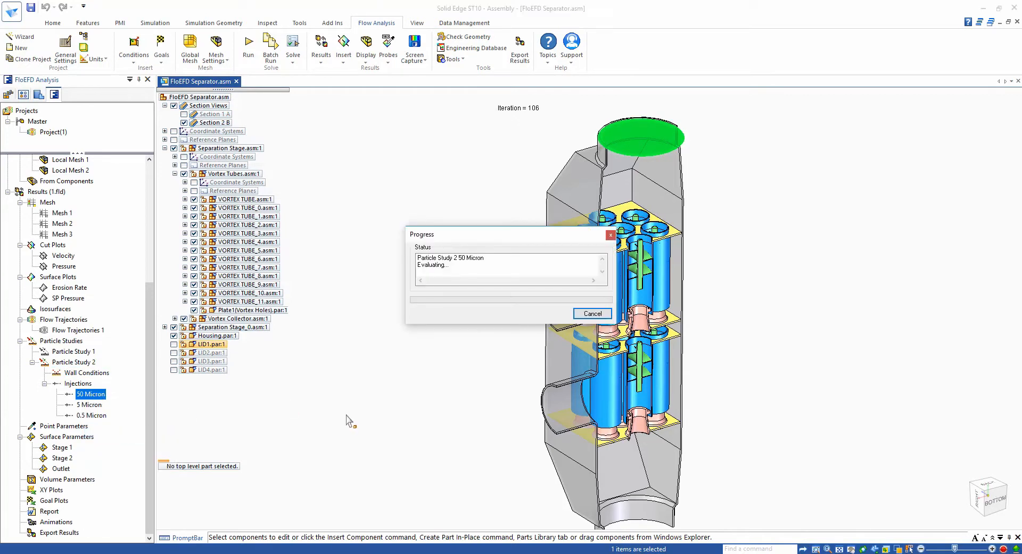
left_click(421, 427)
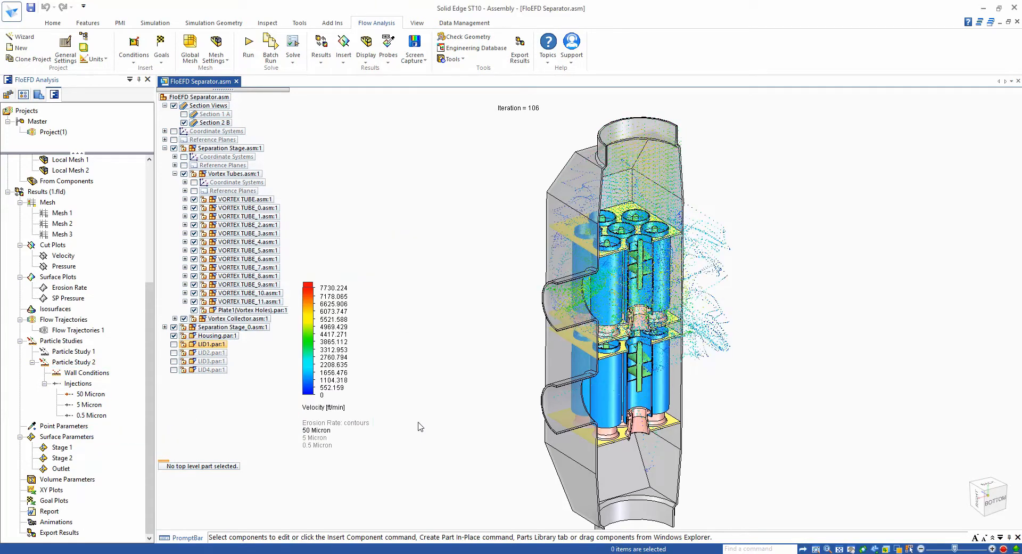
right_click(95, 397)
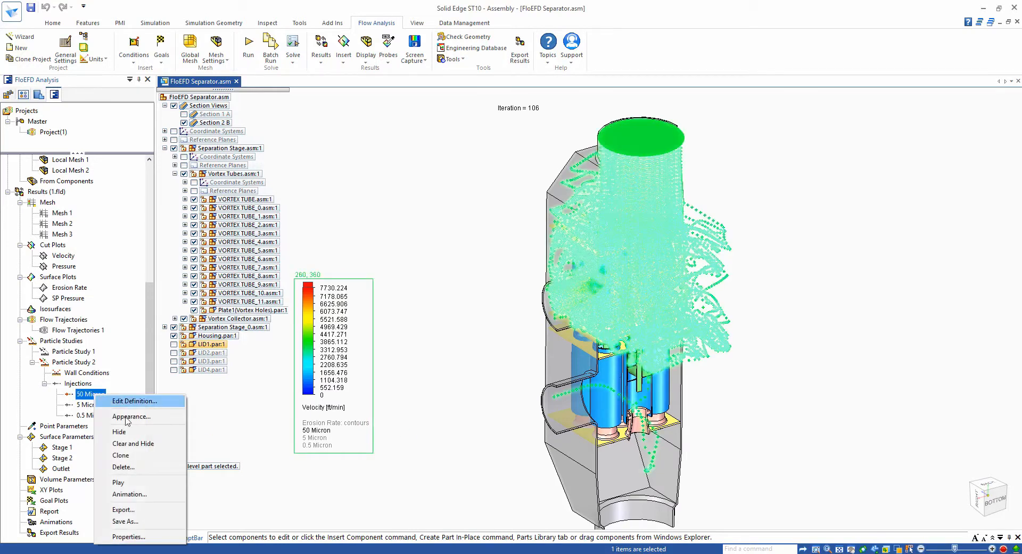
left_click(122, 482)
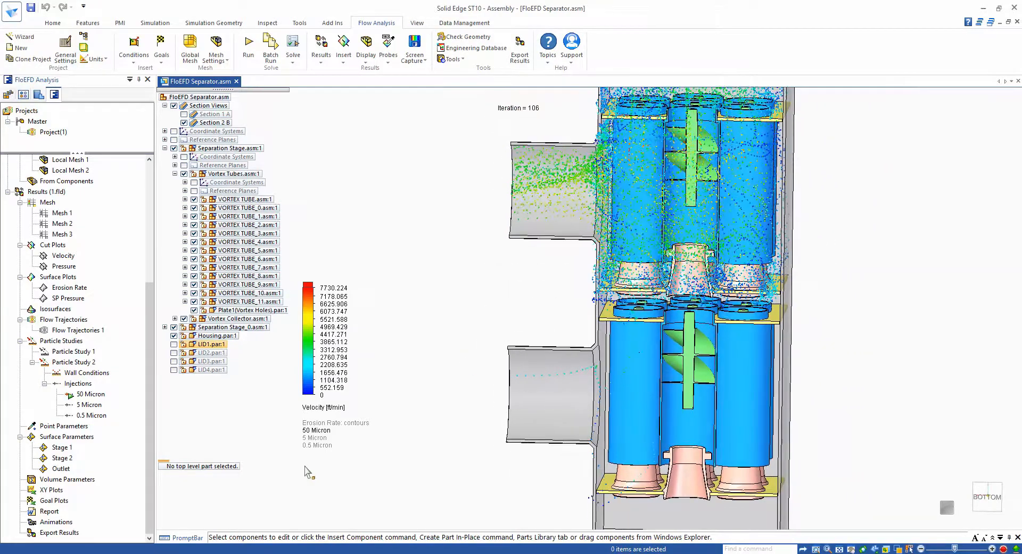
Step: Clear and hide the 50 Micron injection, and play the 5 Micron injection's particle animation
right_click(91, 405)
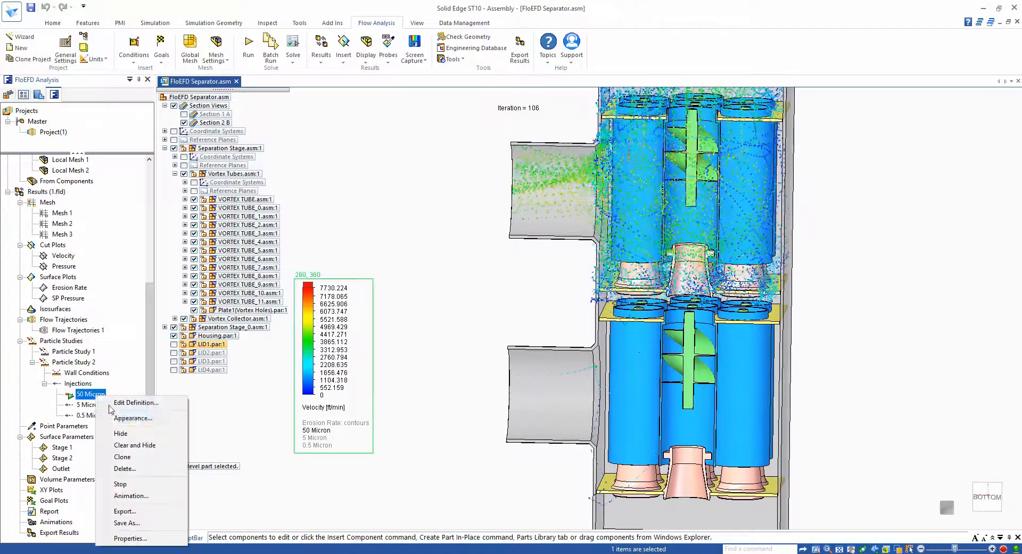
left_click(123, 444)
right_click(97, 408)
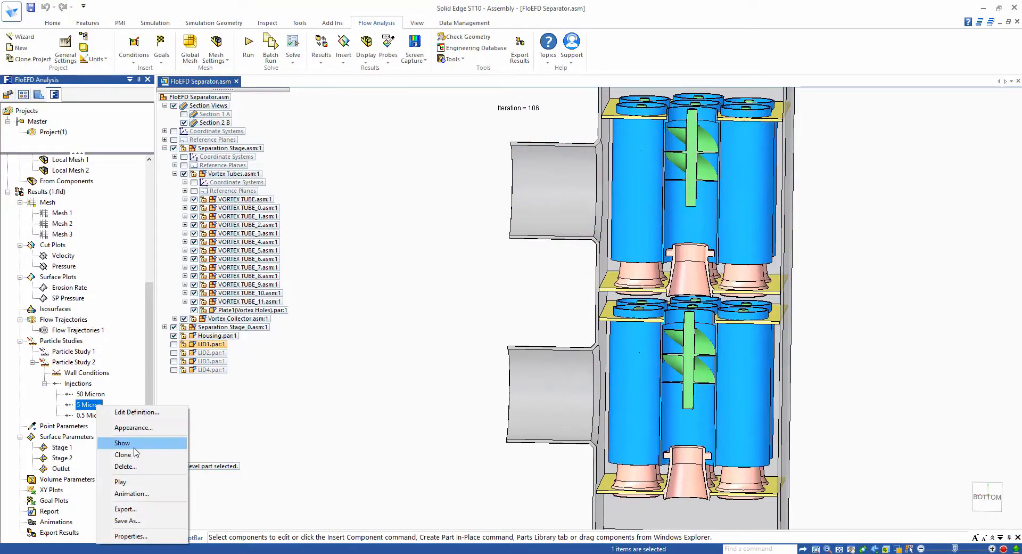
left_click(133, 483)
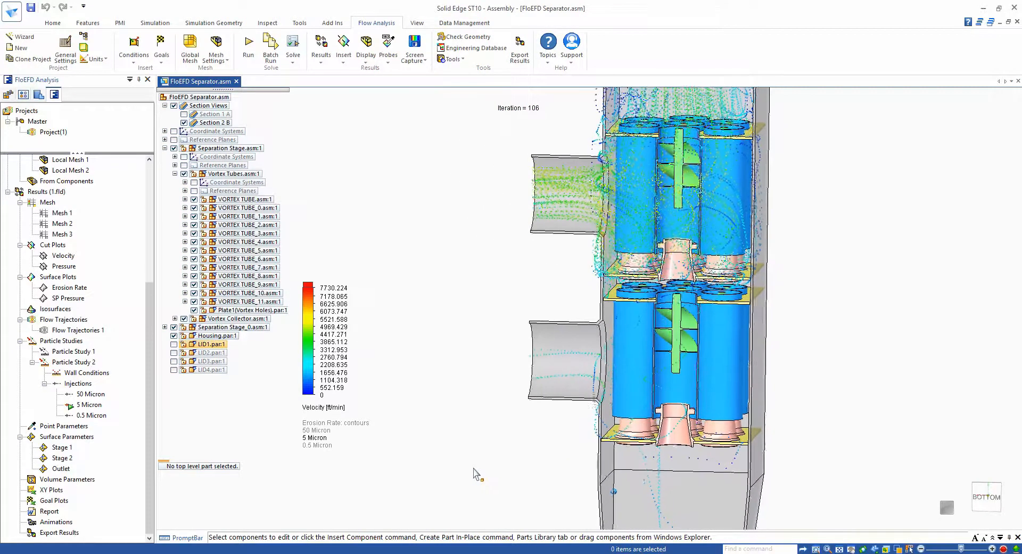
Step: Hide the 5 Micron injection and play the 0.5 Micron injection's particle animation
right_click(90, 409)
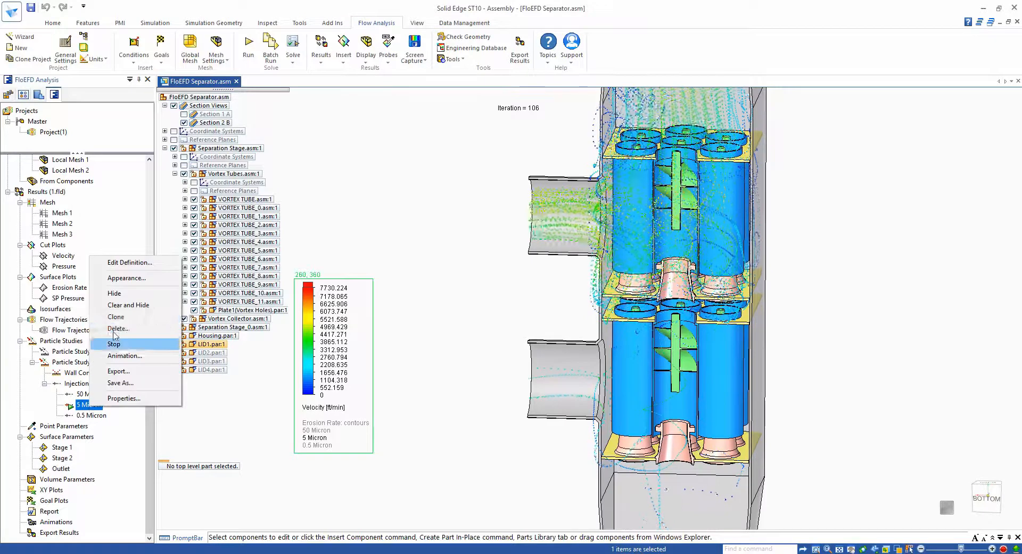
left_click(129, 297)
right_click(94, 415)
left_click(134, 360)
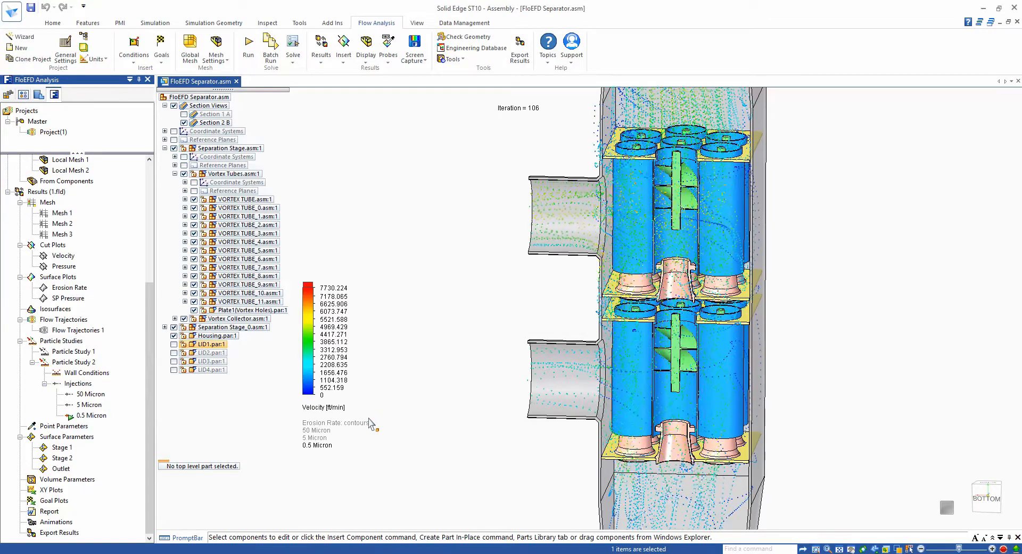
scroll(433, 366, "up", 2)
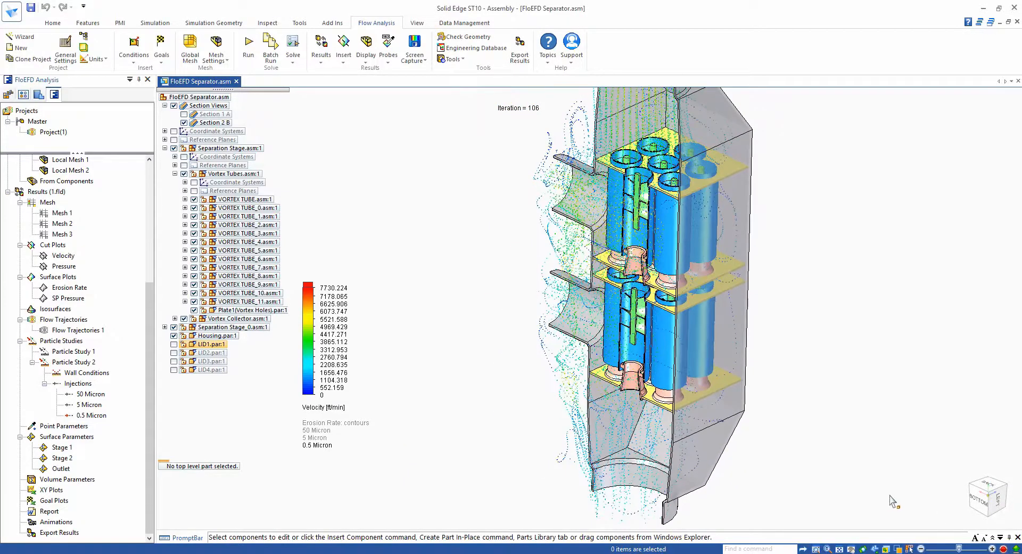
Step: Activate Particle Study 1 in place of Particle Study 2
right_click(73, 359)
left_click(121, 357)
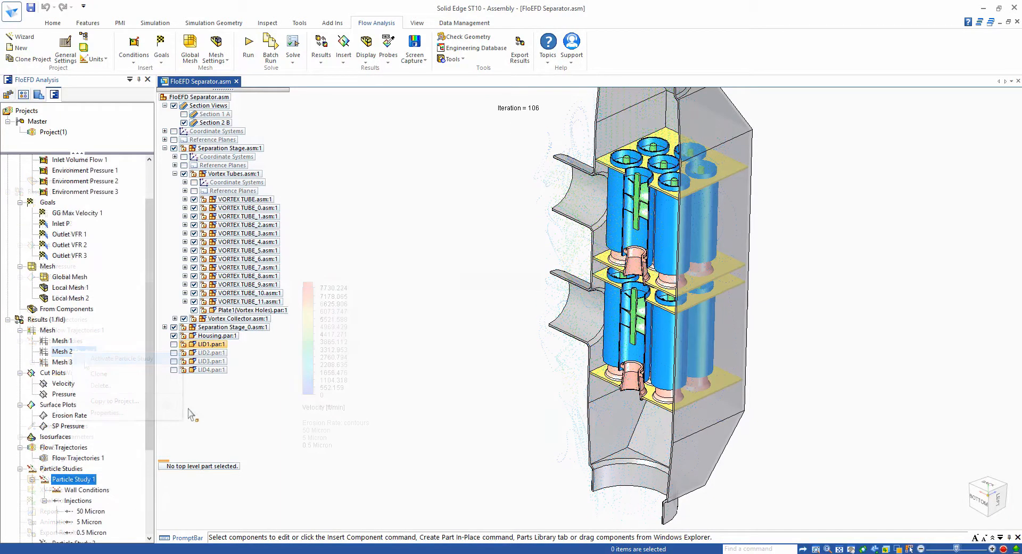
left_click_drag(151, 398, 151, 484)
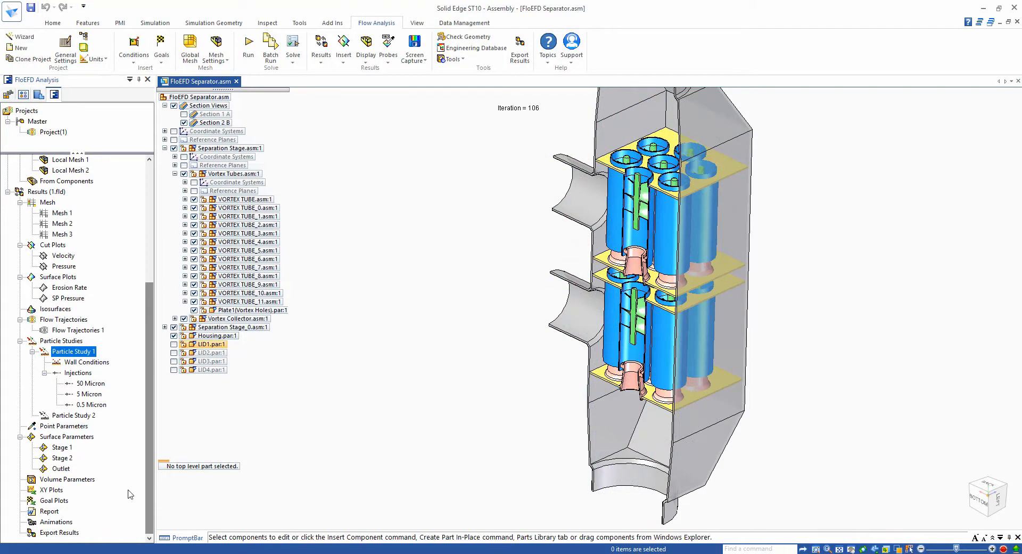
Step: Show the Stage 1 surface parameter results on the LID3 face and examine the number of particles for each particle size
right_click(62, 451)
left_click(77, 454)
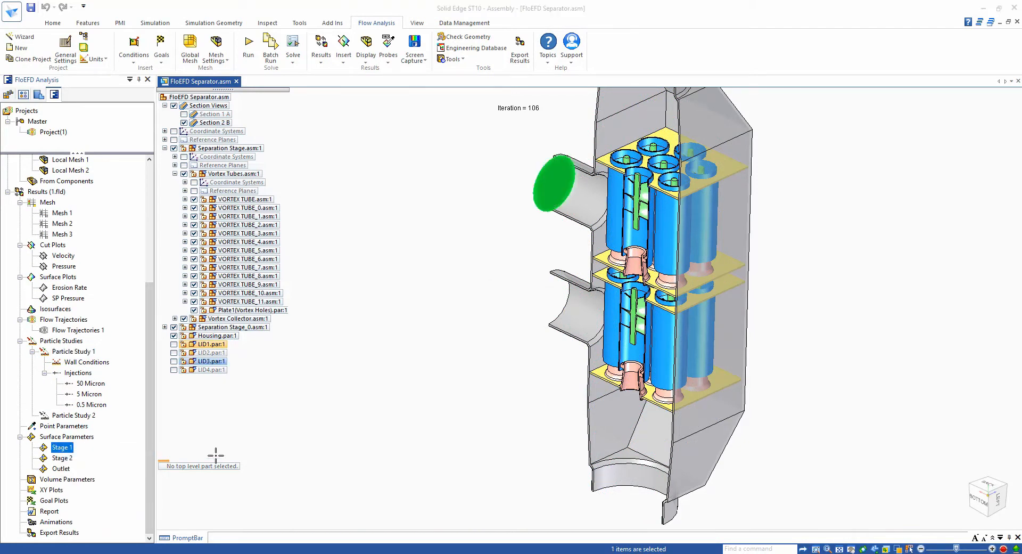
left_click(751, 293)
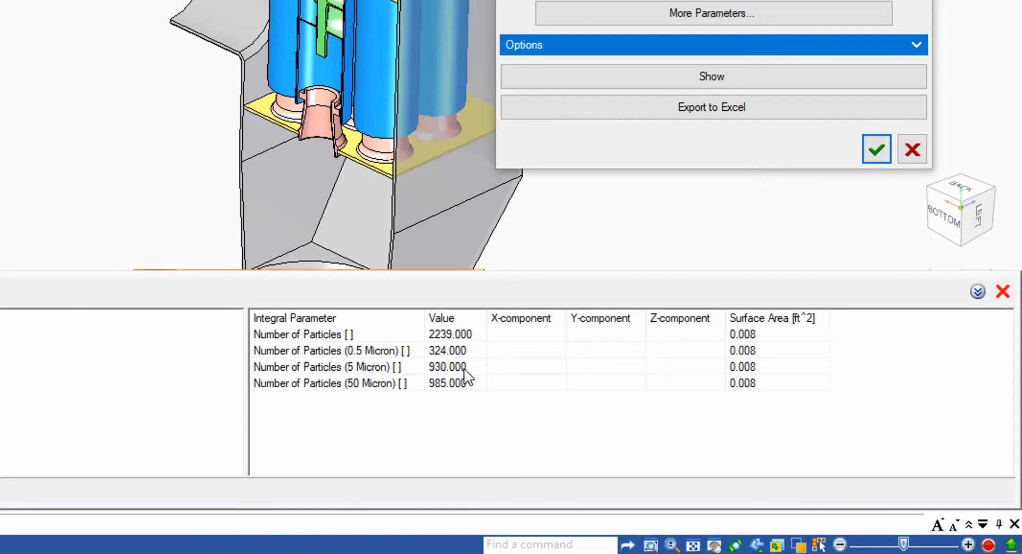
left_click(451, 350)
left_click(453, 367)
left_click(437, 356)
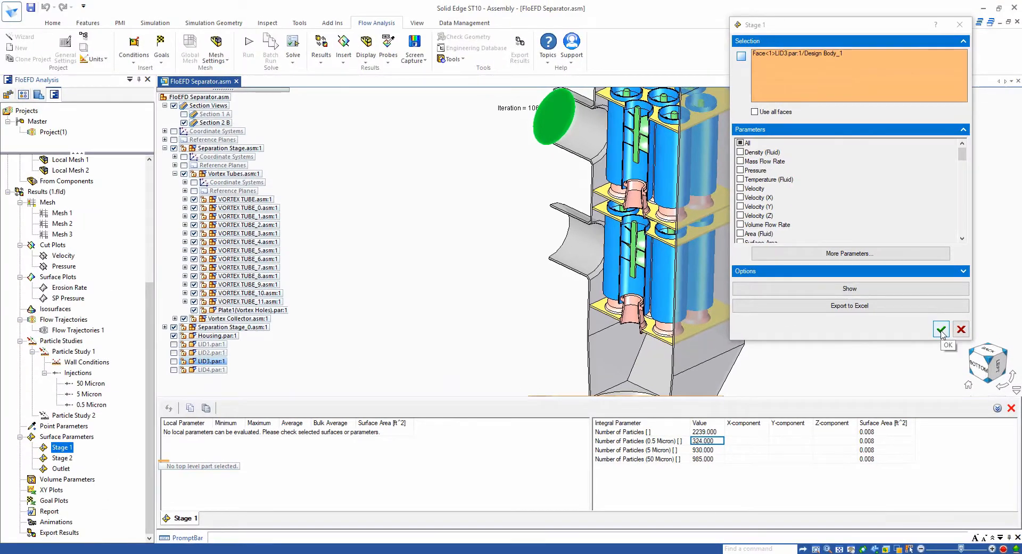
Step: Close the Stage 1 results, show the Outlet surface parameters on the LID2 face and examine the number of particles for each particle size
left_click(941, 330)
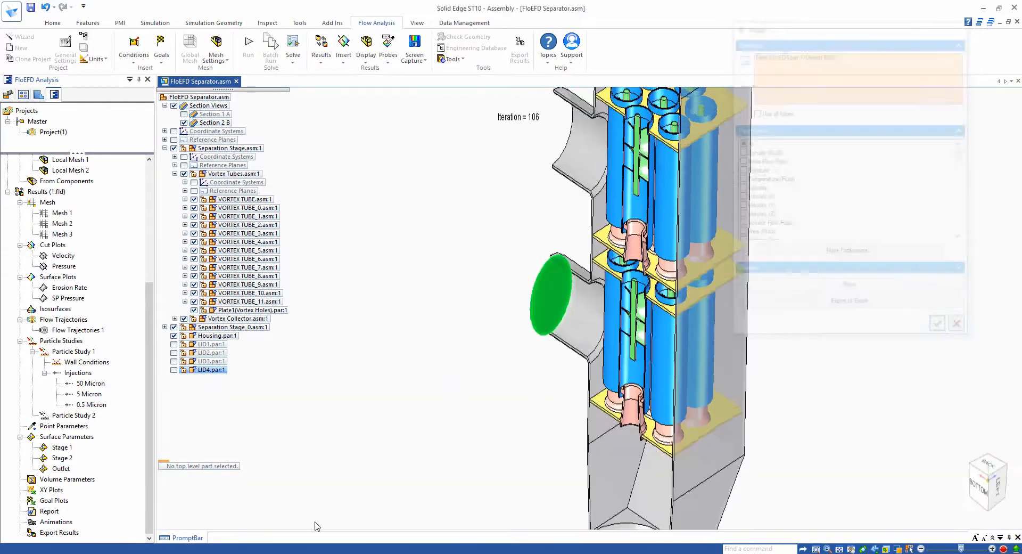
right_click(57, 471)
left_click(82, 478)
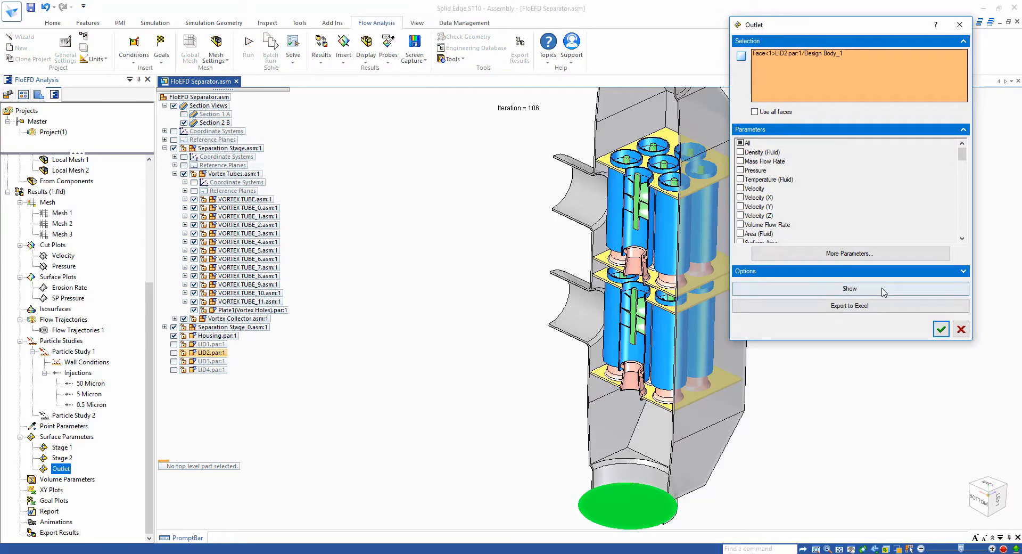
left_click(880, 292)
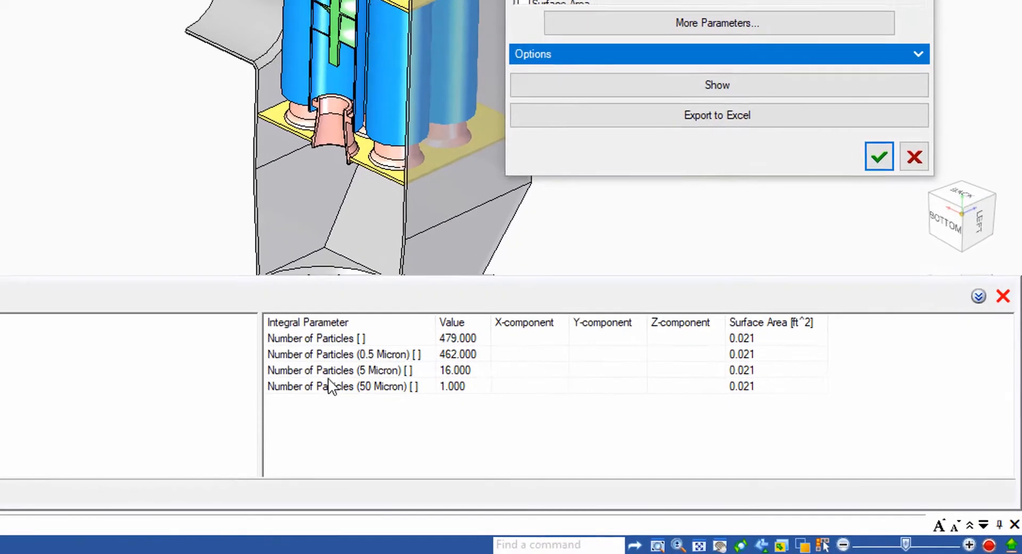
left_click(469, 354)
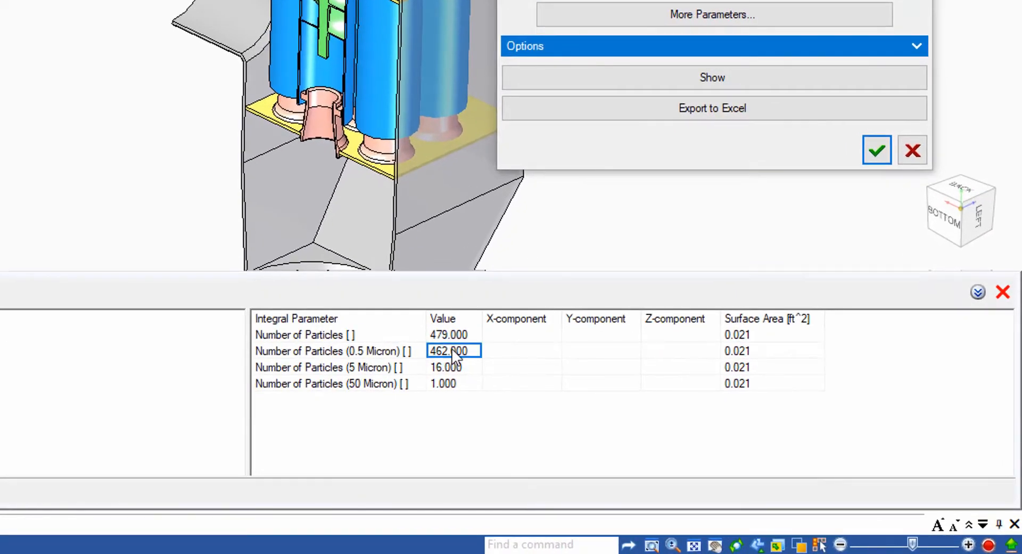
left_click(458, 388)
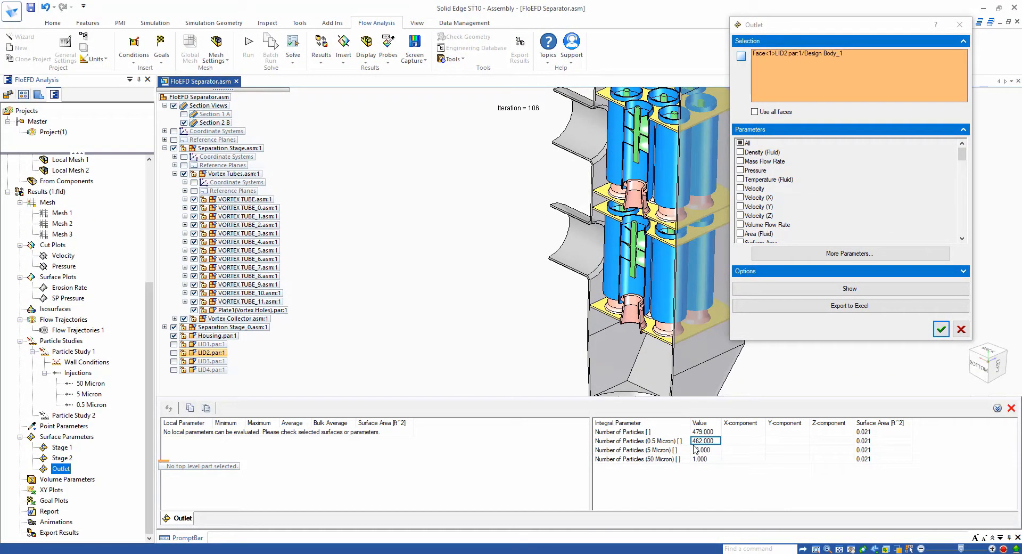
left_click(940, 330)
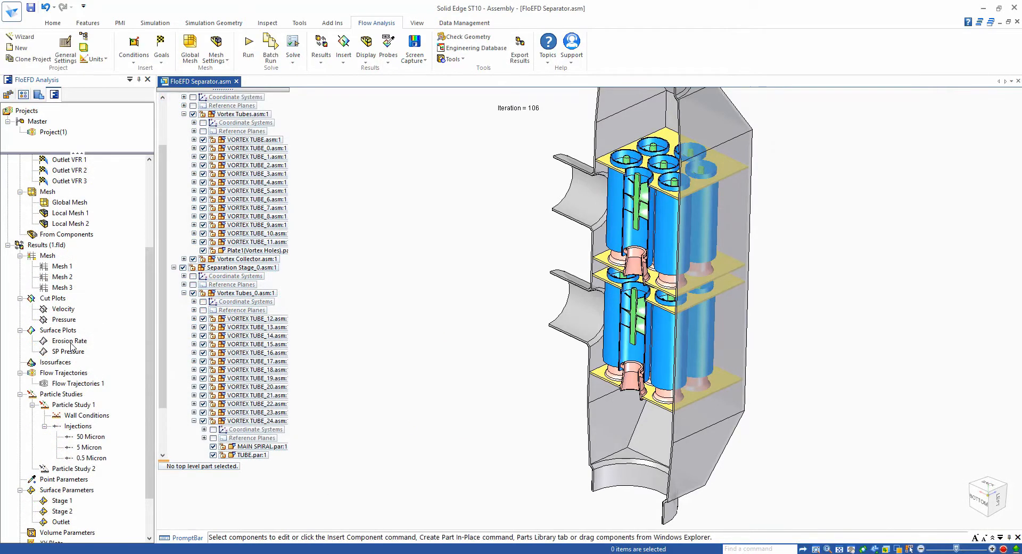
Step: Show the Erosion Rate surface plot and hide the model geometry to examine the erosion contours on the vortex tube spirals
left_click(82, 343)
right_click(81, 343)
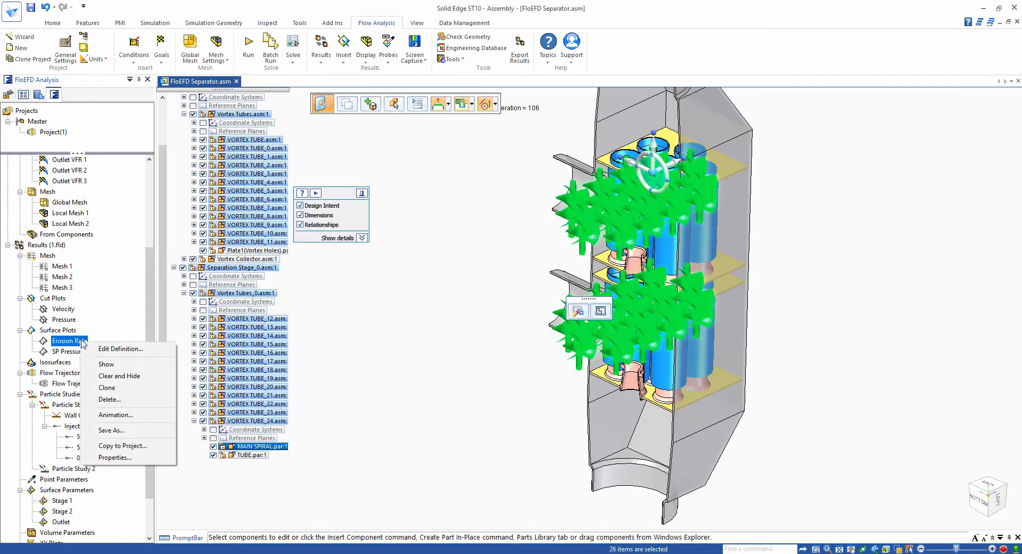
left_click(120, 365)
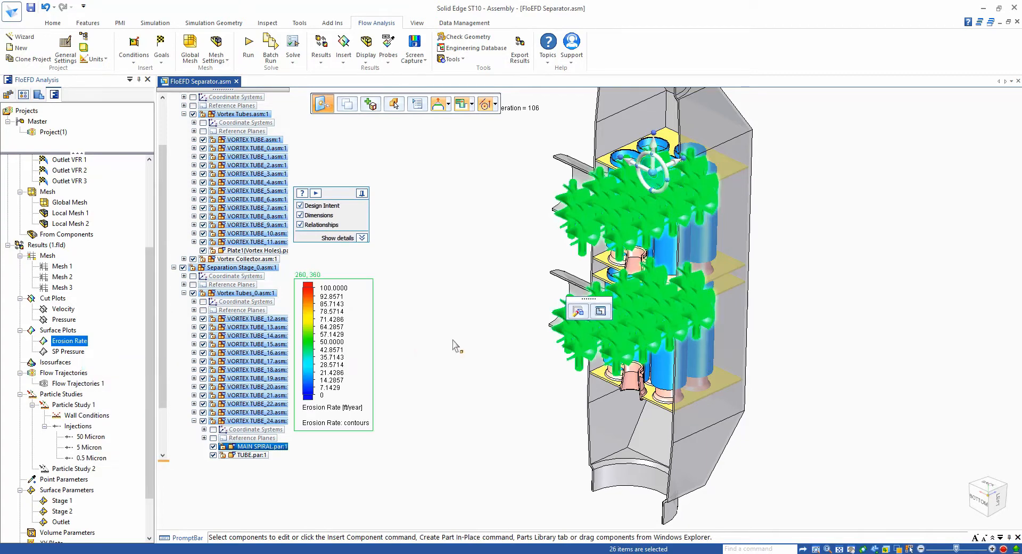
left_click(370, 47)
left_click(378, 70)
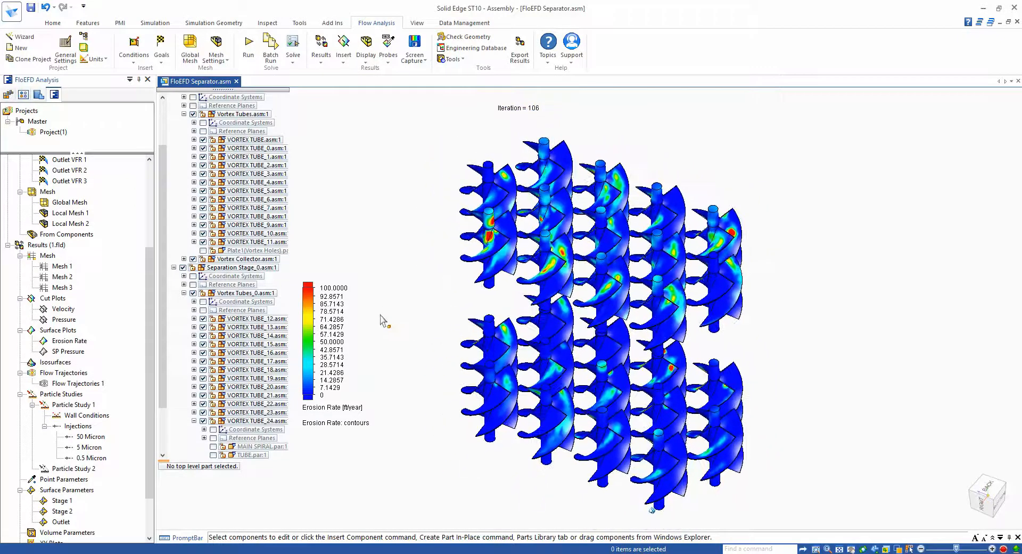
Step: Turn the separator's model geometry display back on
left_click(366, 53)
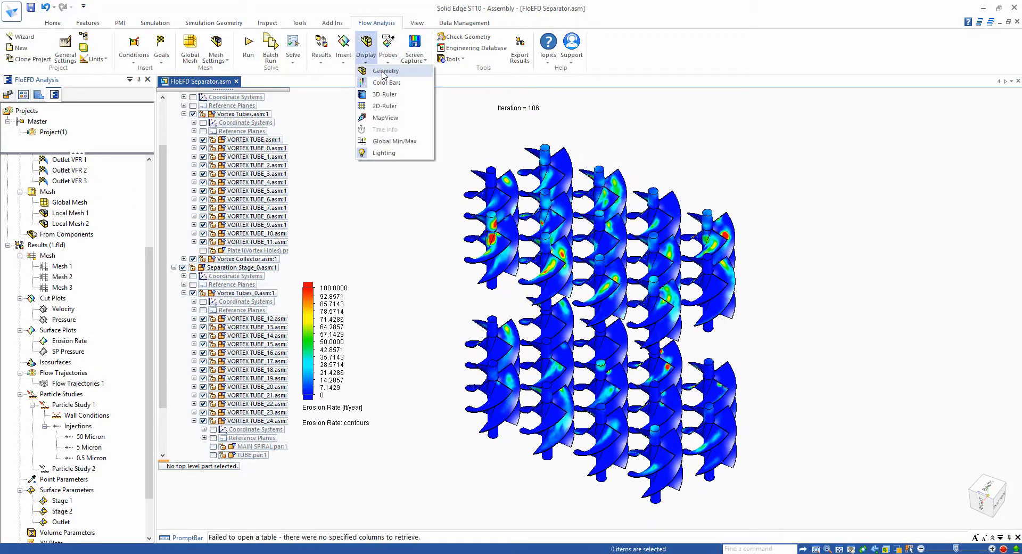
left_click(379, 81)
left_click_drag(150, 435, 148, 474)
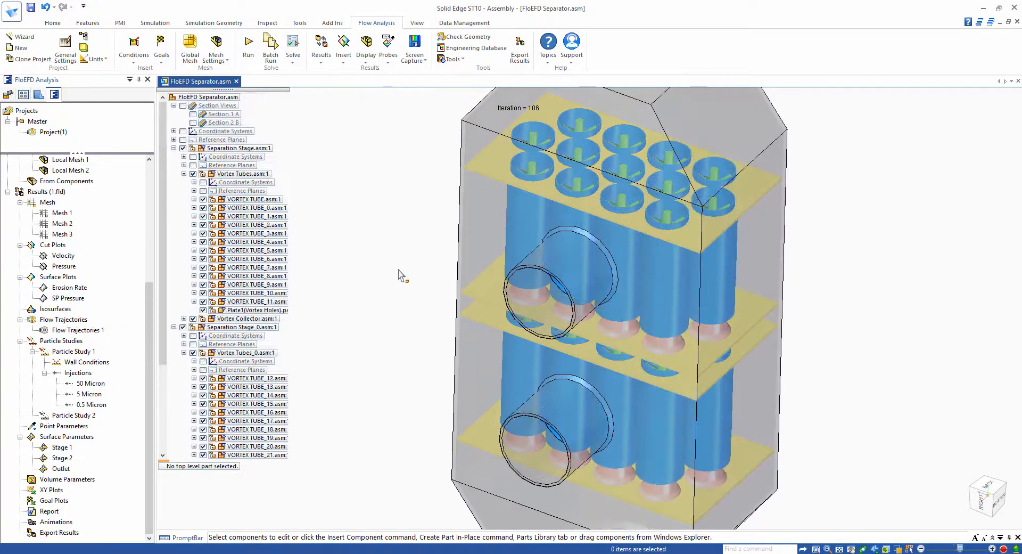